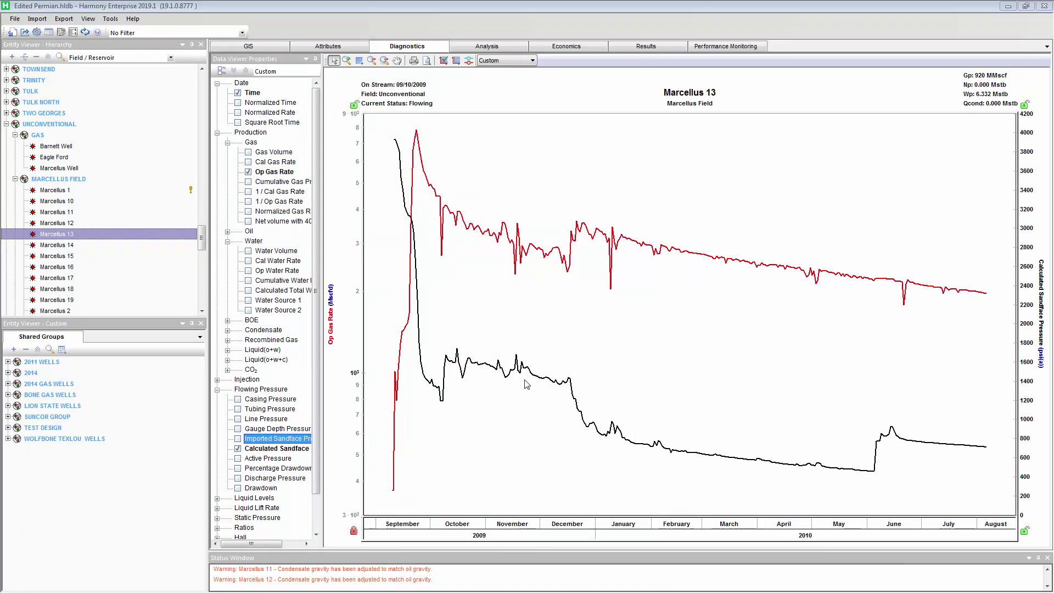
Step: Show the Marcellus 13 FMB-Gas UR-GVPH Square Root Time plot full size
mouse_move(571, 384)
mouse_move(577, 244)
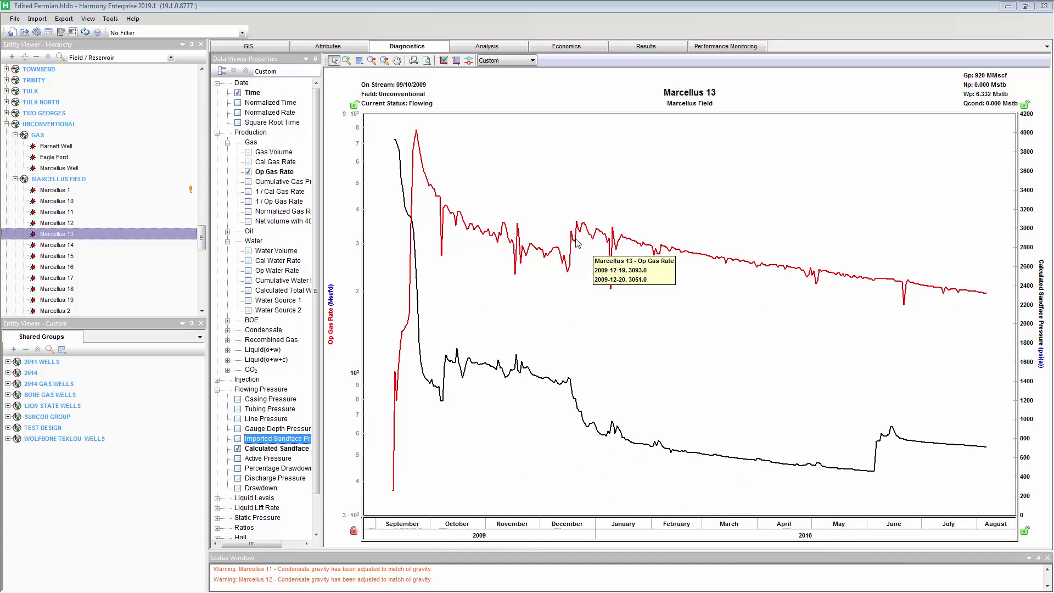
click(479, 48)
click(379, 60)
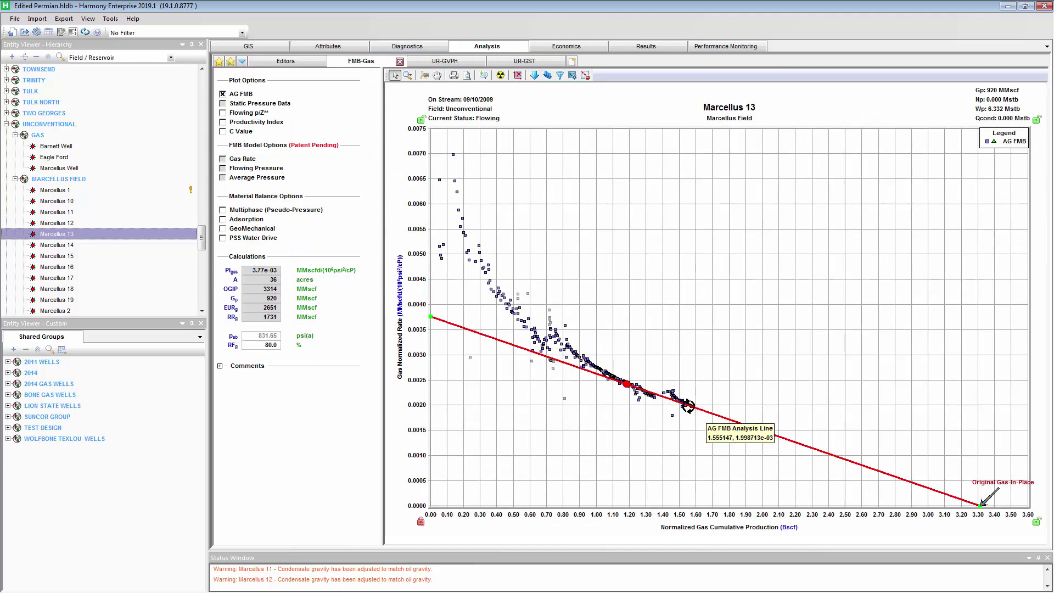
click(452, 61)
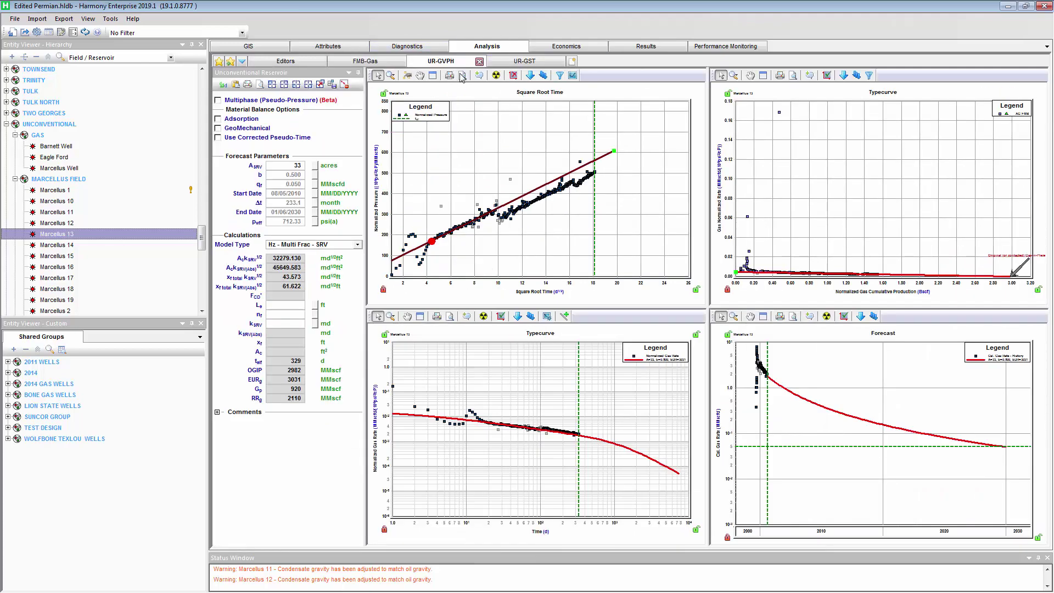
click(433, 76)
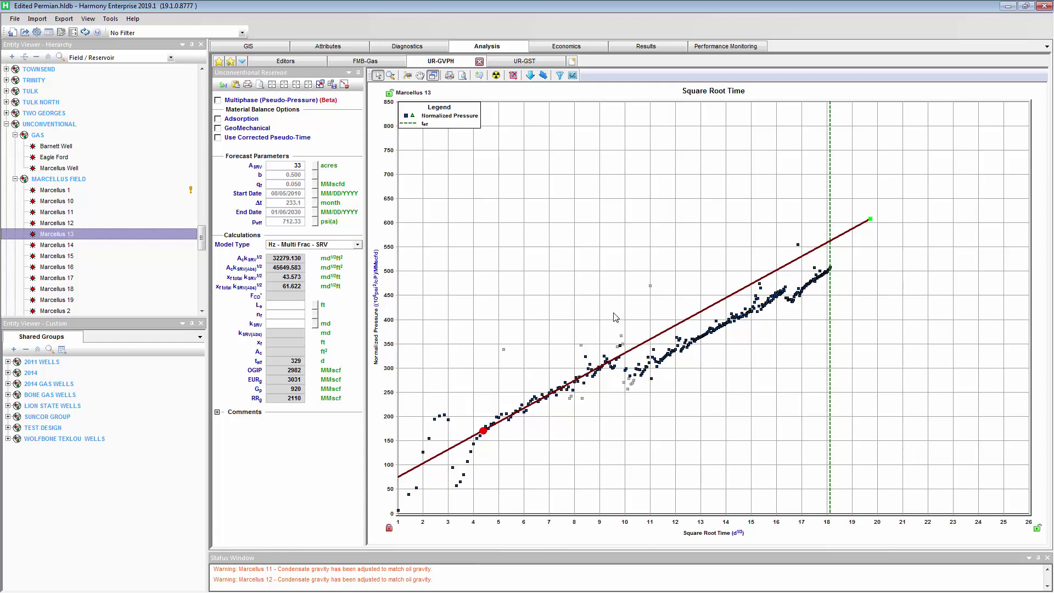
Step: Refit the square-root-time analysis line to the data, giving OGIP 2798 and EUR 2891 MMscf
drag(482, 430, 467, 384)
mouse_move(632, 380)
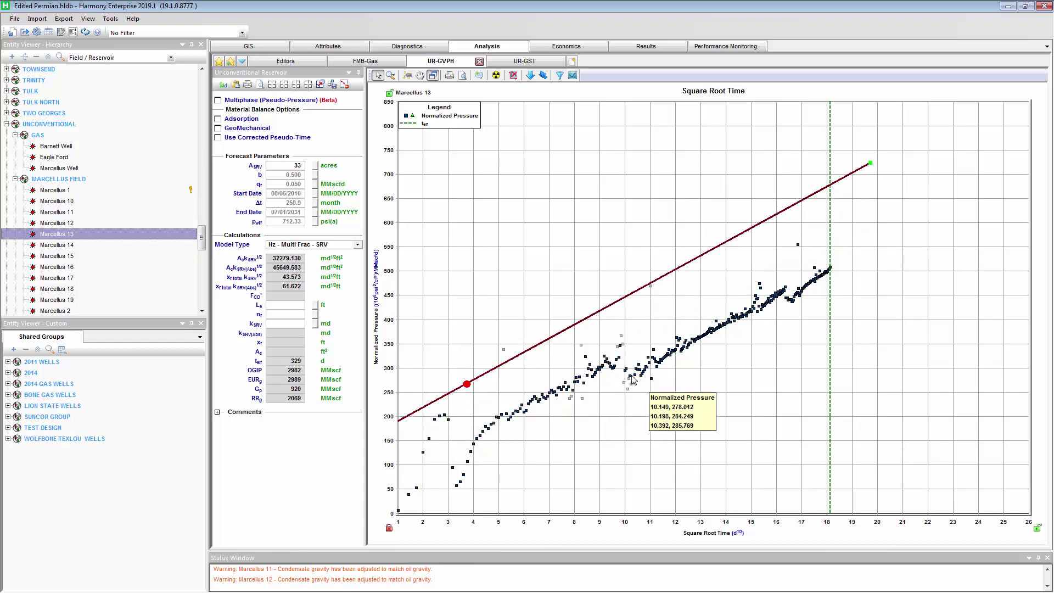
mouse_move(619, 346)
drag(466, 384, 515, 360)
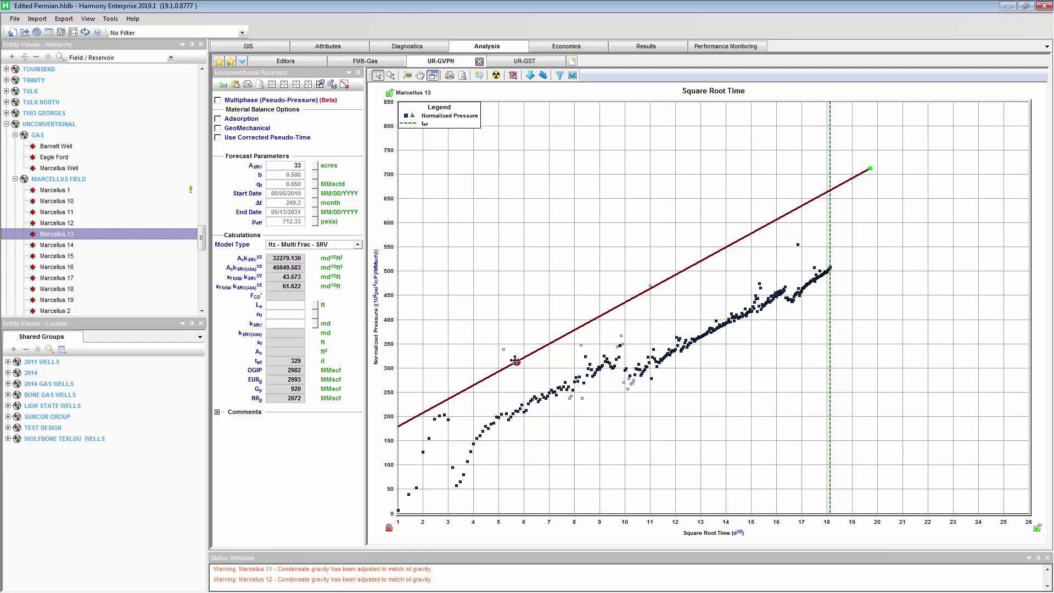
drag(516, 361, 530, 405)
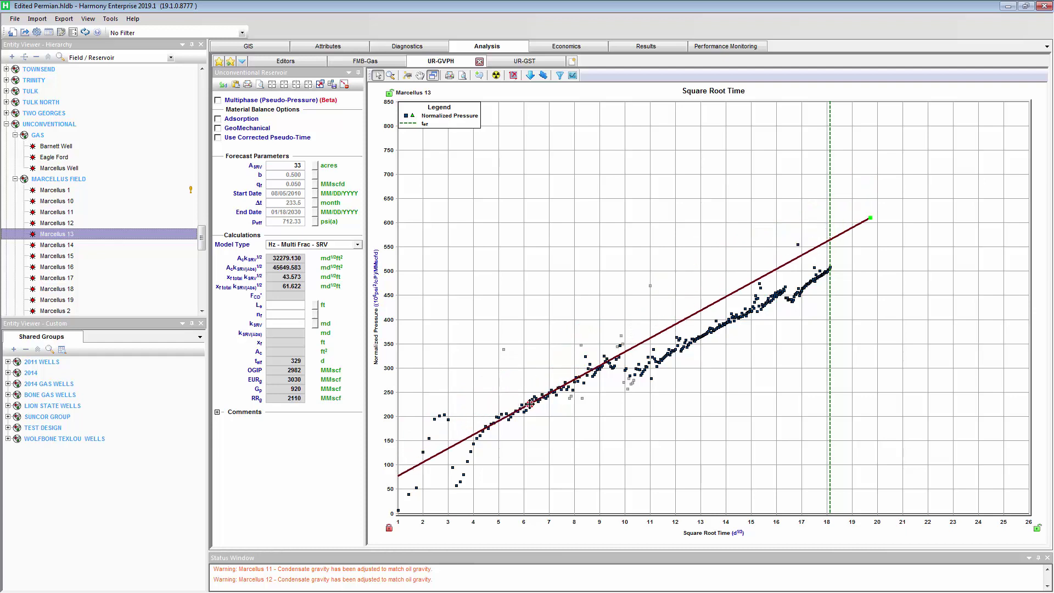
drag(772, 269, 772, 264)
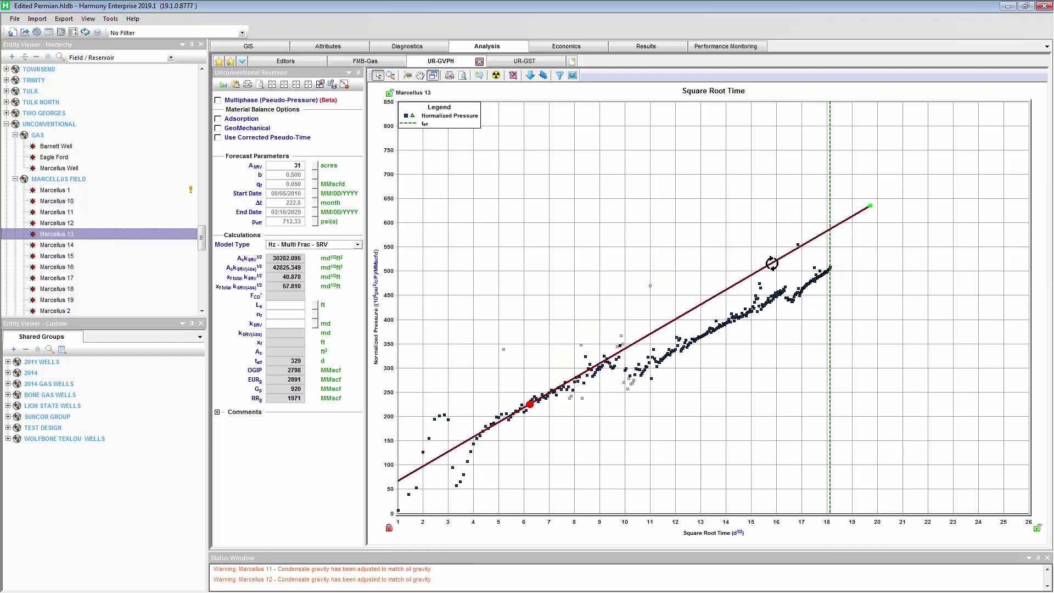
Step: In the Data Filter chart, enable Linked Annotations and label a December 2009 data point
click(559, 76)
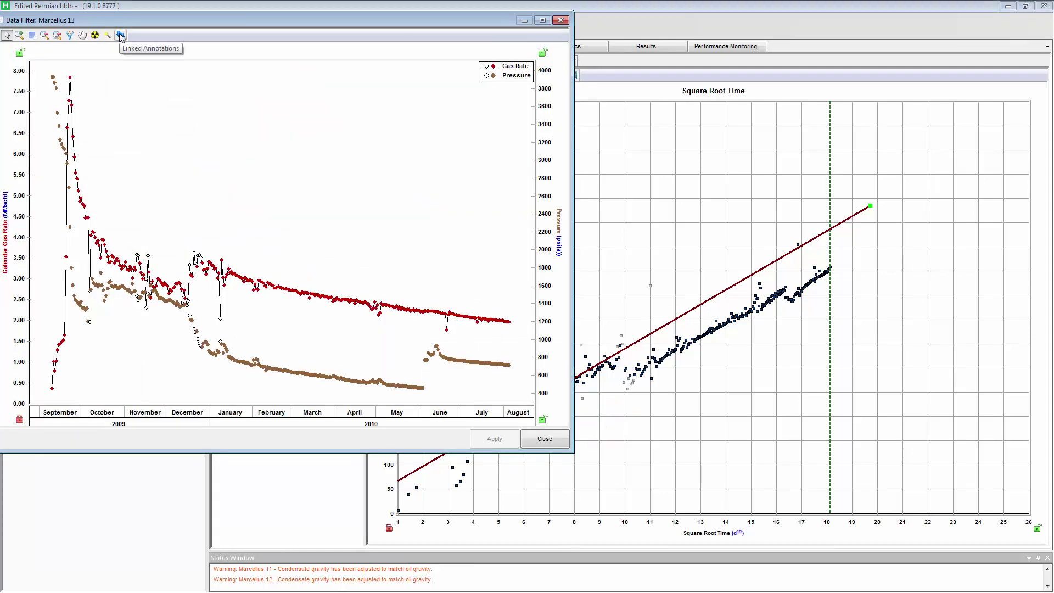
click(121, 35)
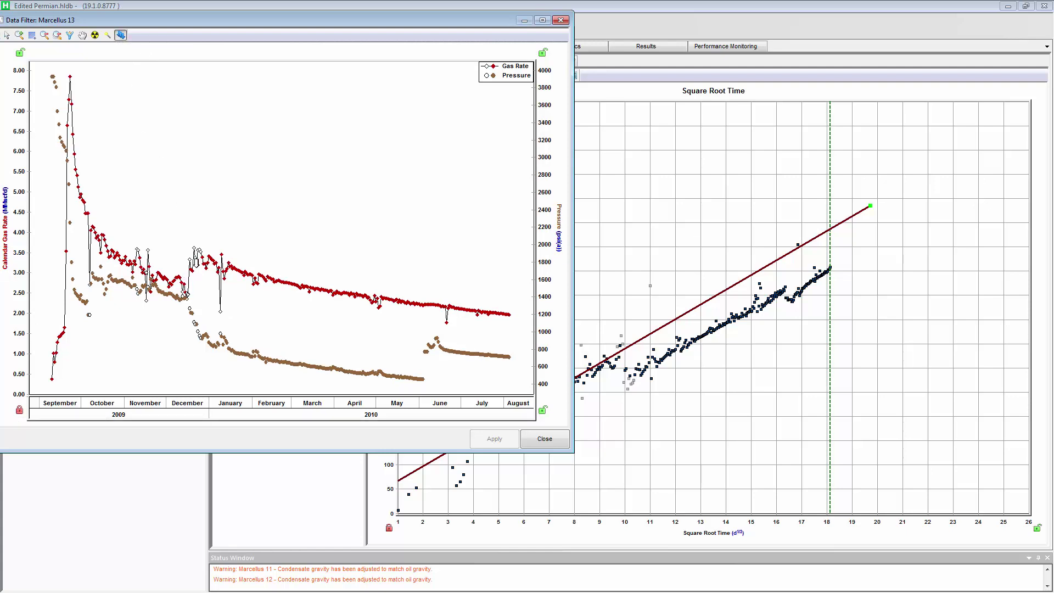
click(194, 324)
mouse_move(223, 311)
mouse_down()
mouse_move(180, 332)
mouse_move(160, 360)
mouse_up()
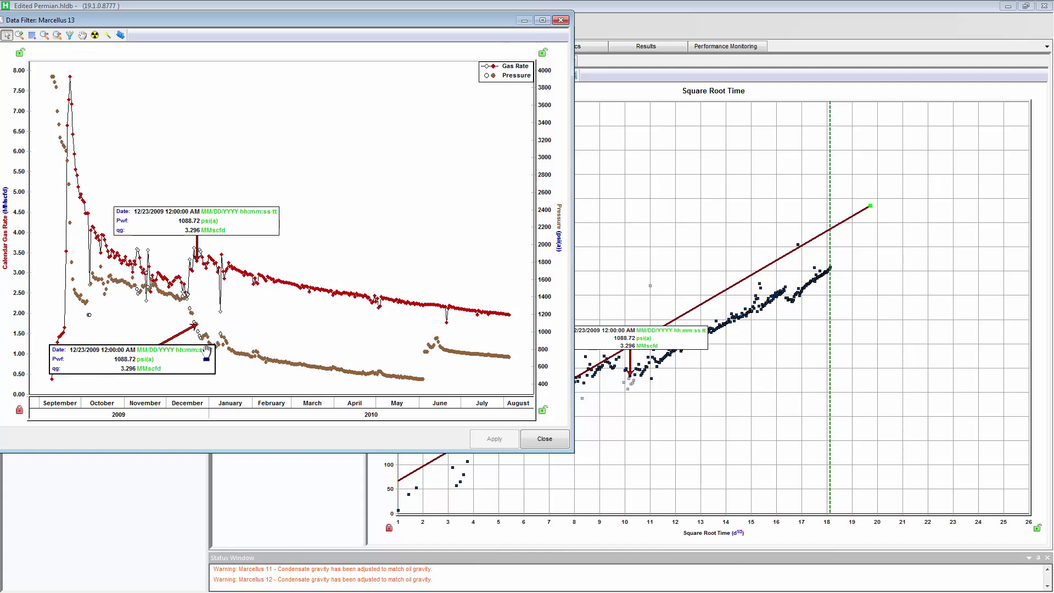
Step: Reposition the annotation boxes and settle the label on 12/22/2009 (1084.15 psi, 3.373 MMscfd)
drag(475, 20, 384, 30)
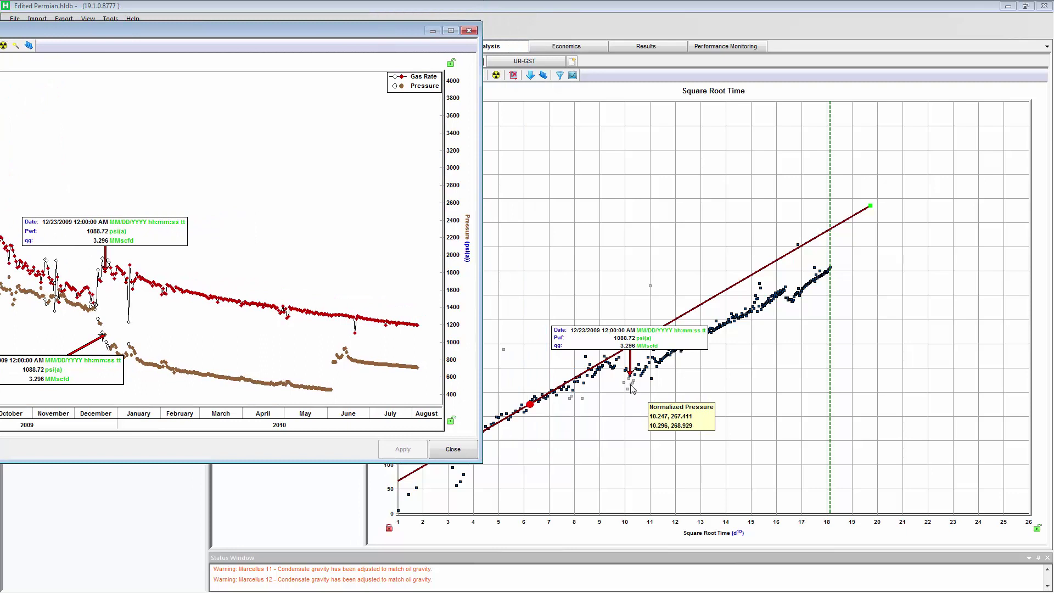
drag(662, 338, 660, 428)
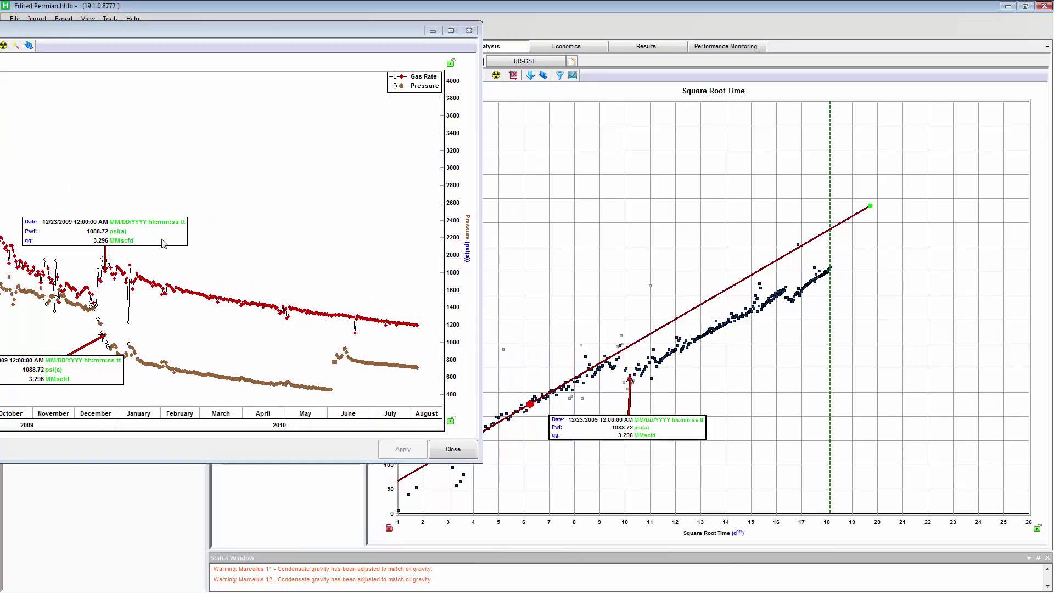
drag(114, 235, 157, 231)
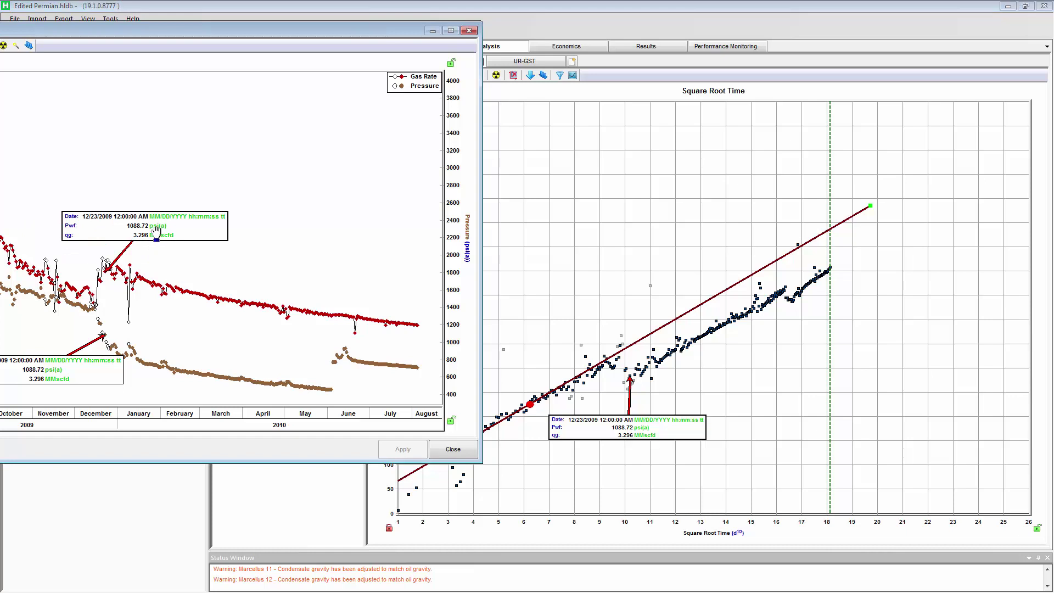
key(Right)
key(Right)
key(Right)
key(Right)
key(Right)
key(Right)
key(Right)
key(Right)
key(Right)
key(Left)
key(Left)
key(Left)
key(Left)
key(Left)
key(Left)
key(Left)
key(Left)
key(Left)
key(Left)
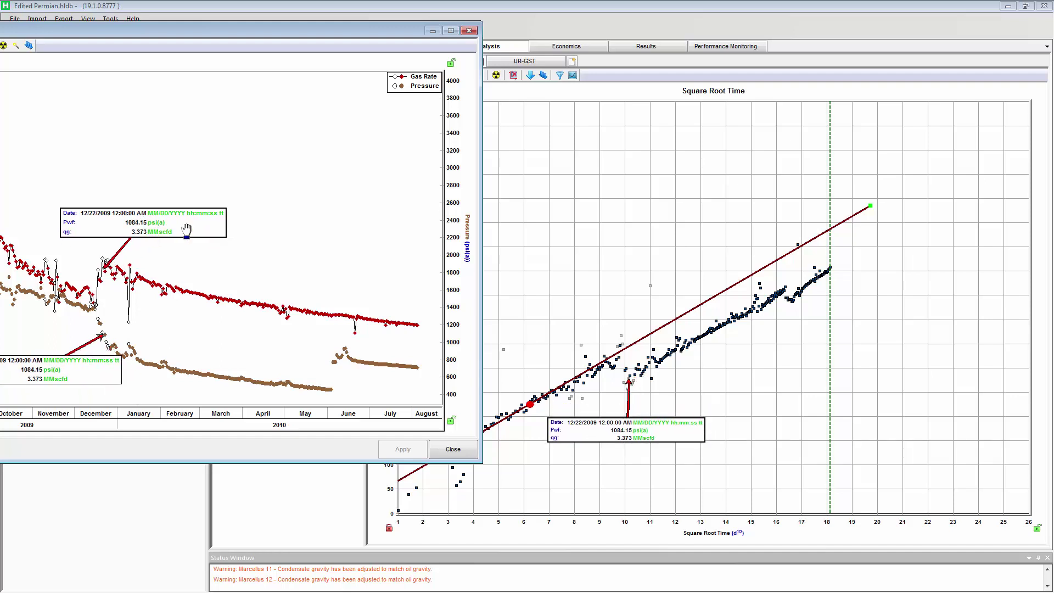
drag(215, 31, 328, 38)
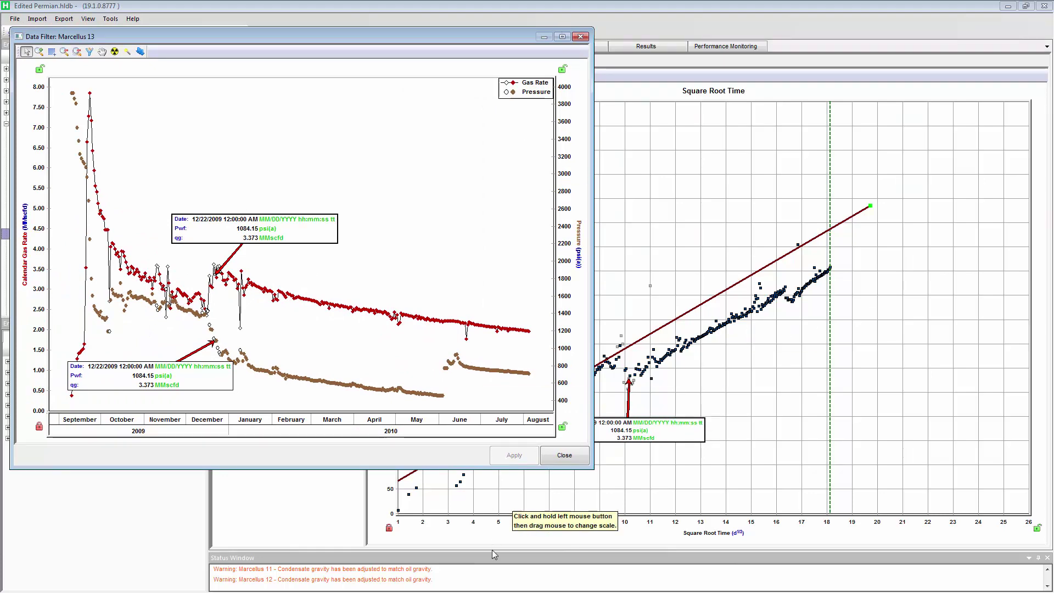
click(565, 456)
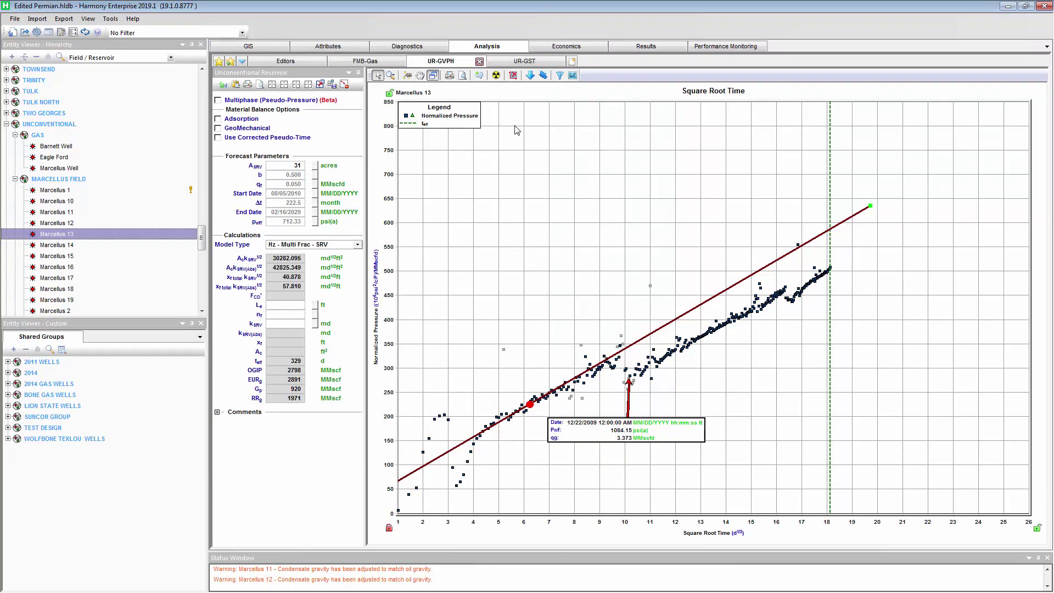
Step: Maximize the UR-GST Superposition Time plot and move its linked annotation box lower
click(526, 62)
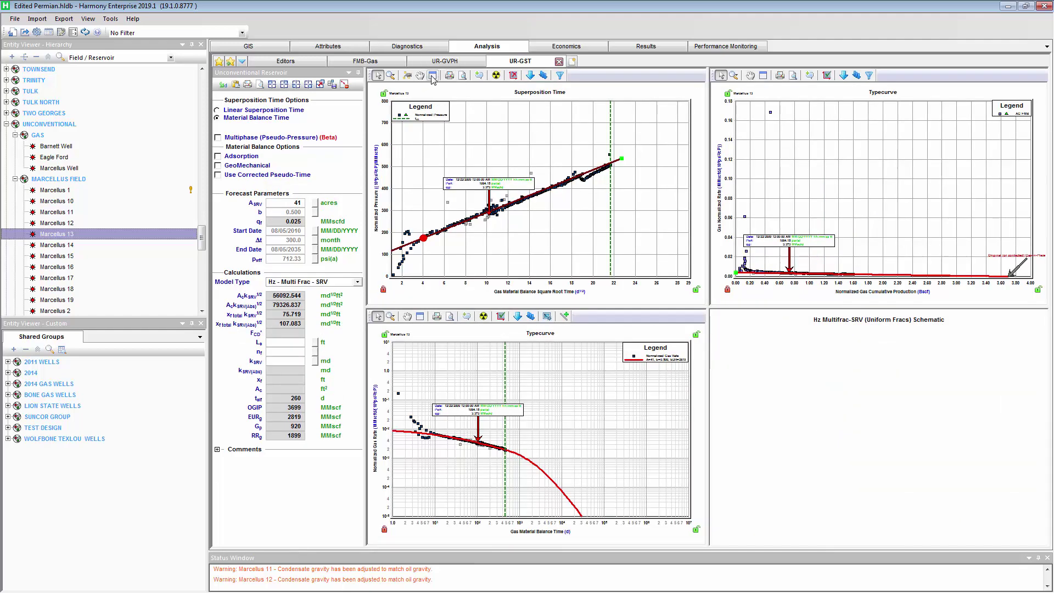
click(432, 77)
mouse_move(641, 325)
mouse_down()
mouse_move(554, 246)
mouse_move(623, 420)
mouse_up()
drag(558, 411, 594, 453)
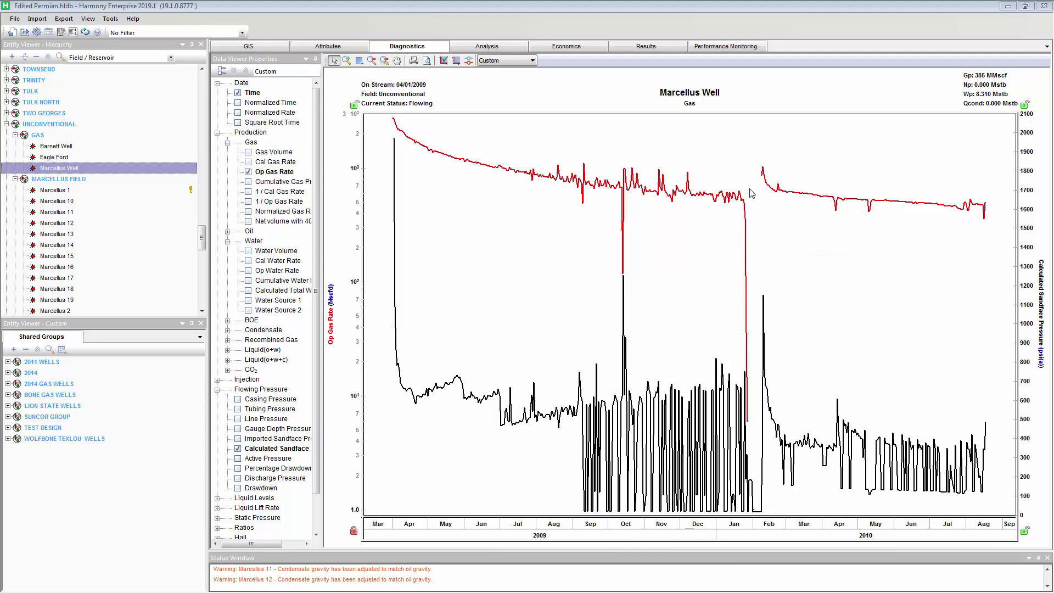
Step: Review Marcellus Well's initial and 02/09/2010 tubing wellbore configurations, then show its FMB-Gas plot
click(507, 50)
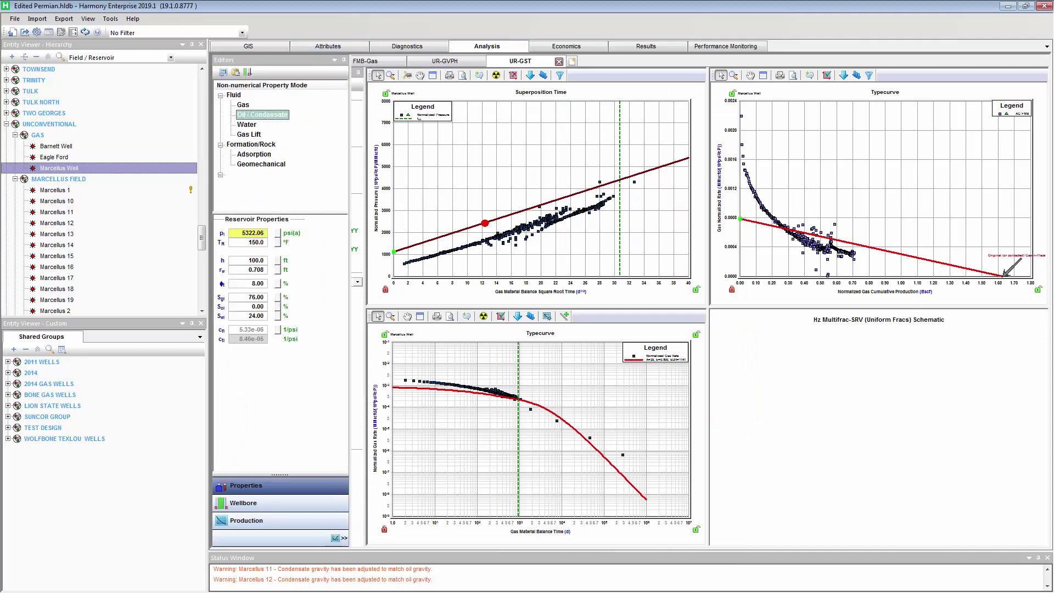
click(246, 503)
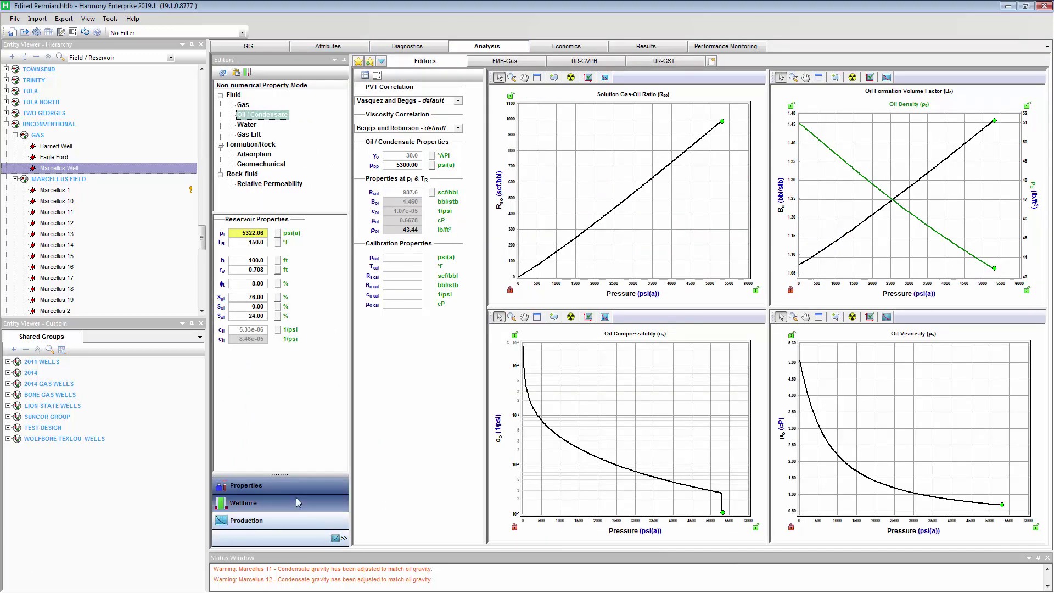
drag(908, 337, 685, 336)
click(260, 85)
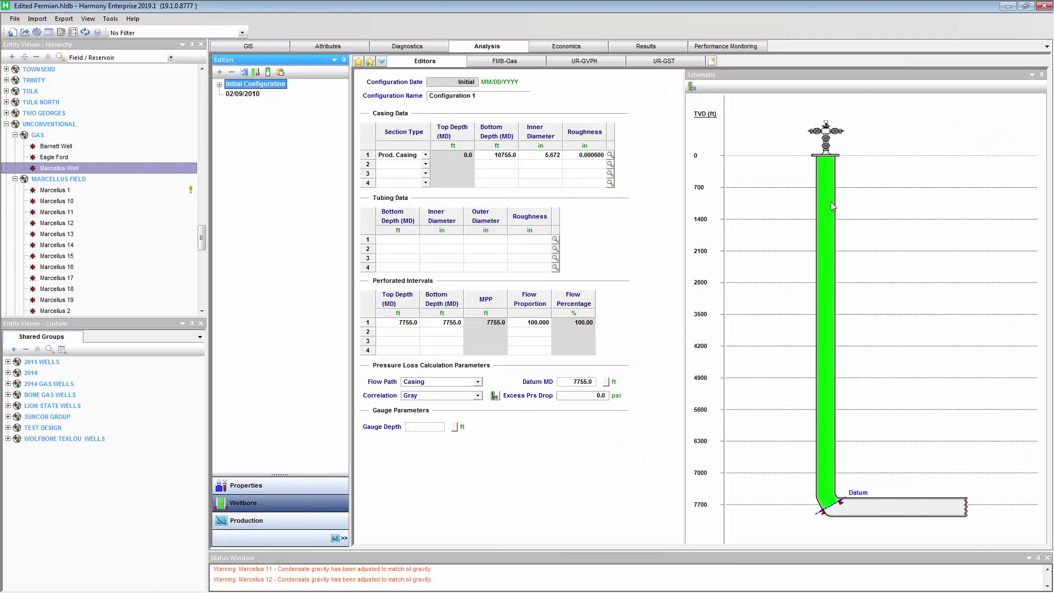
click(245, 95)
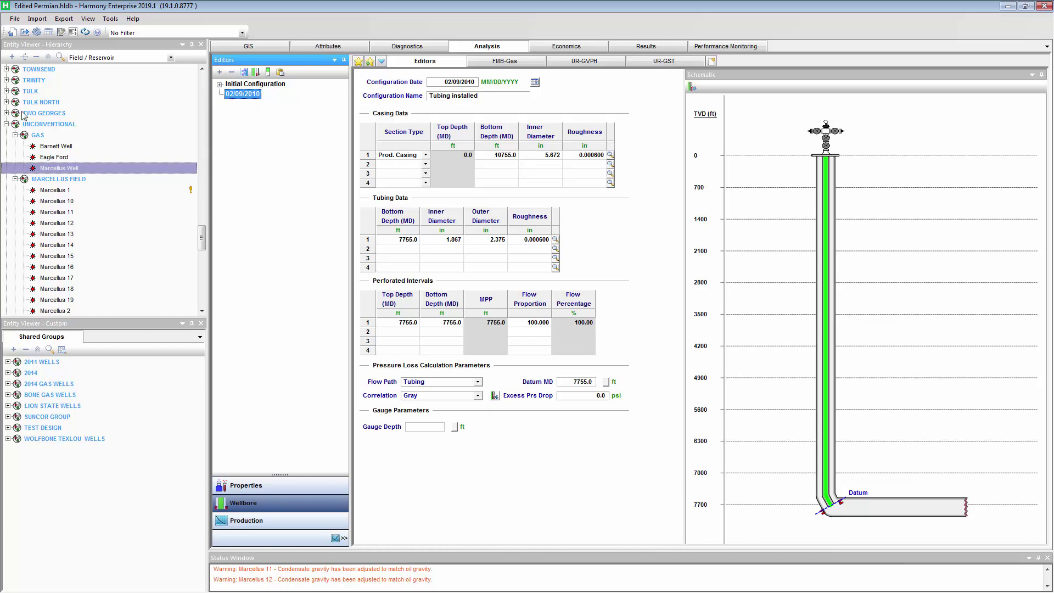
click(500, 61)
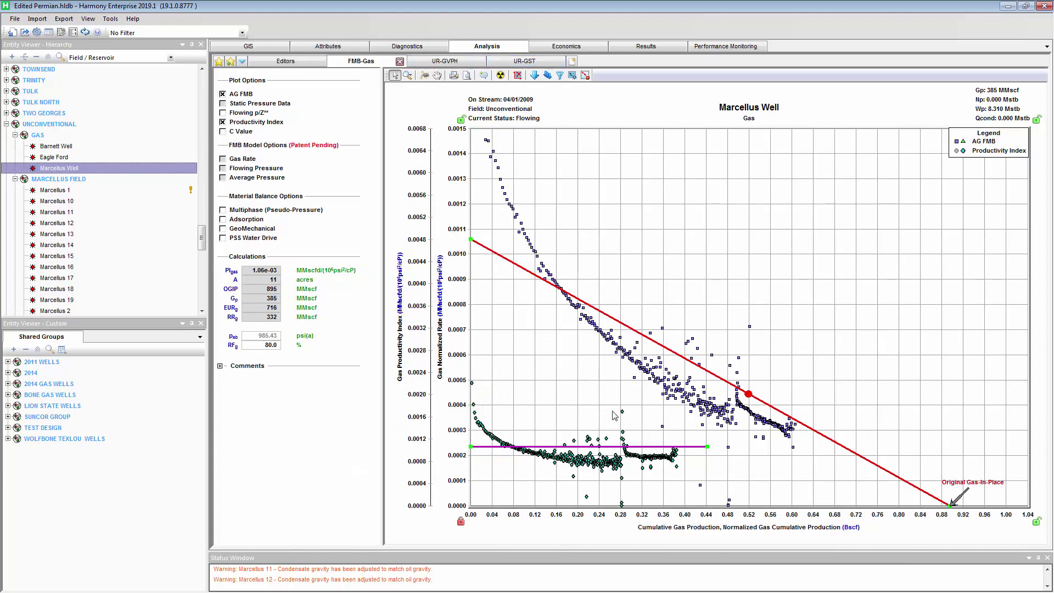
Step: Raise the FMB line to OGIP 1046 MMscf and rescale the productivity index axis
drag(747, 394, 770, 361)
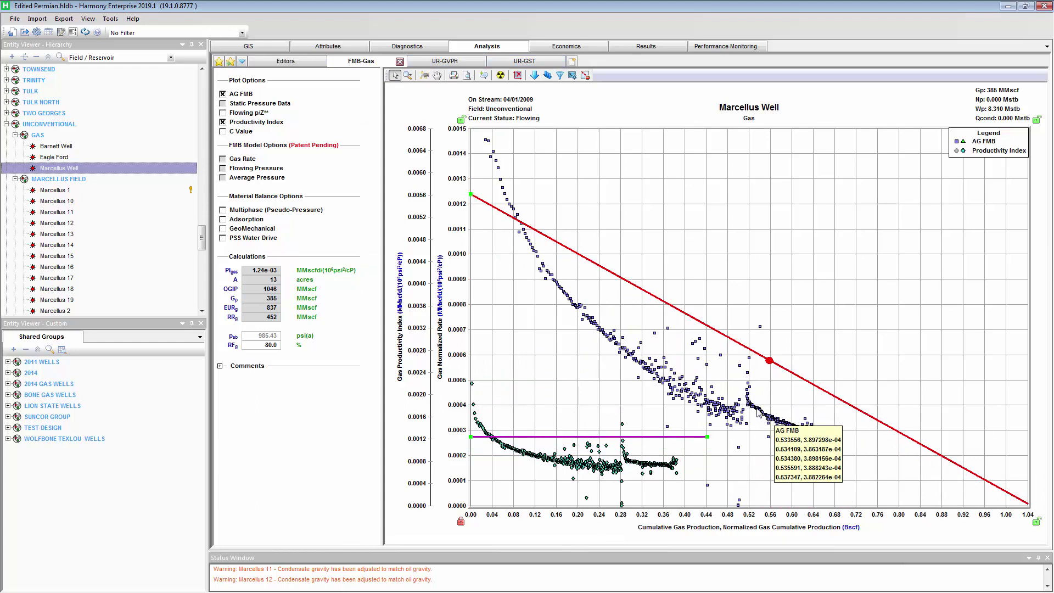
drag(643, 468, 643, 445)
mouse_move(653, 448)
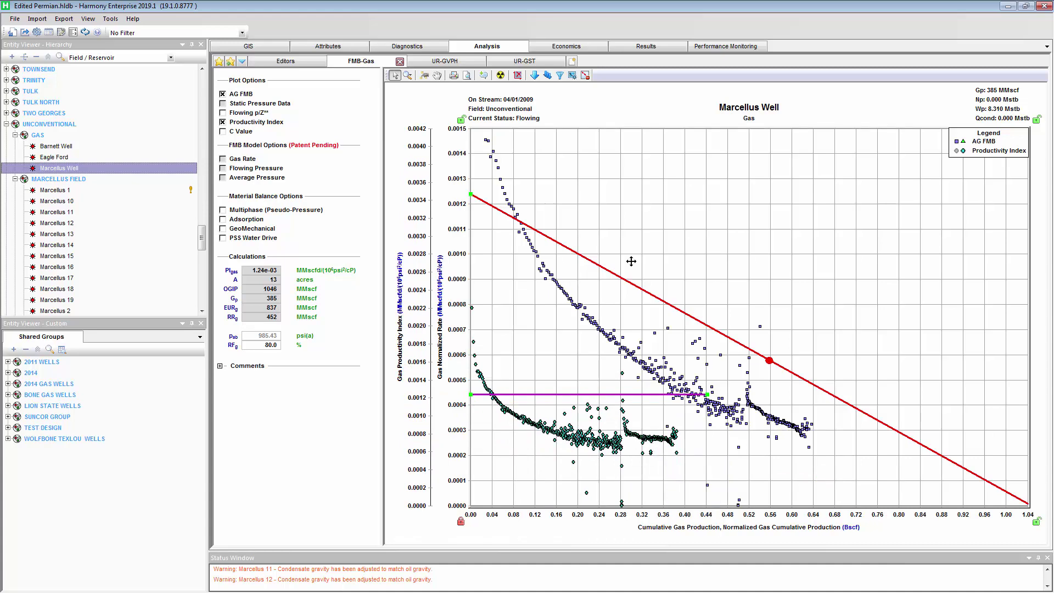
Step: Refit the UR-GVPH square-root-time line and t_elf, giving ASRV 15 acres, OGIP 1212, EUR 967 MMscf
click(442, 59)
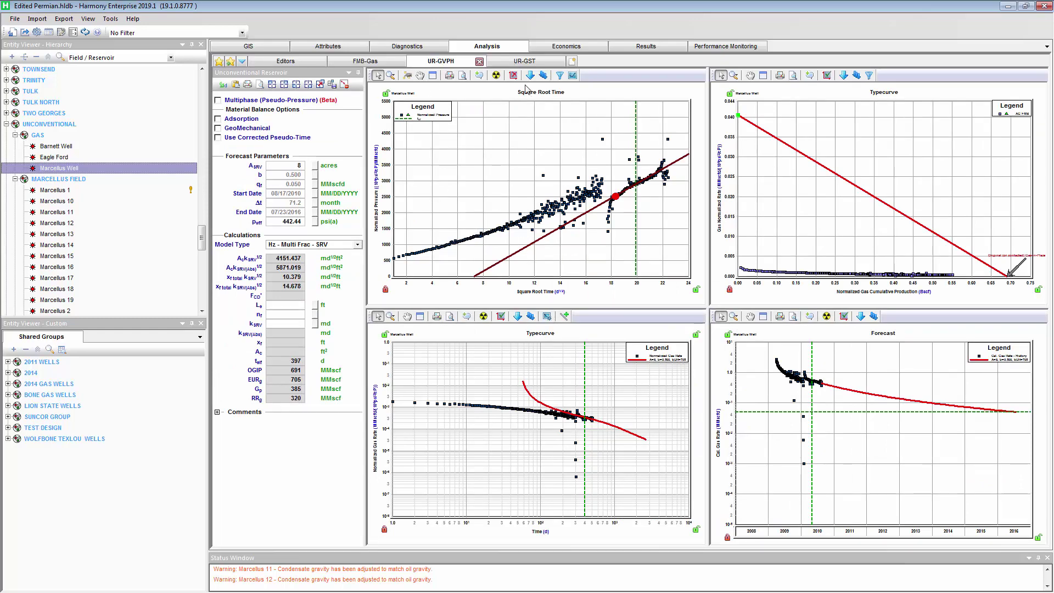
click(433, 75)
drag(874, 325, 738, 247)
drag(918, 365, 991, 363)
drag(738, 248, 666, 377)
drag(734, 349, 725, 283)
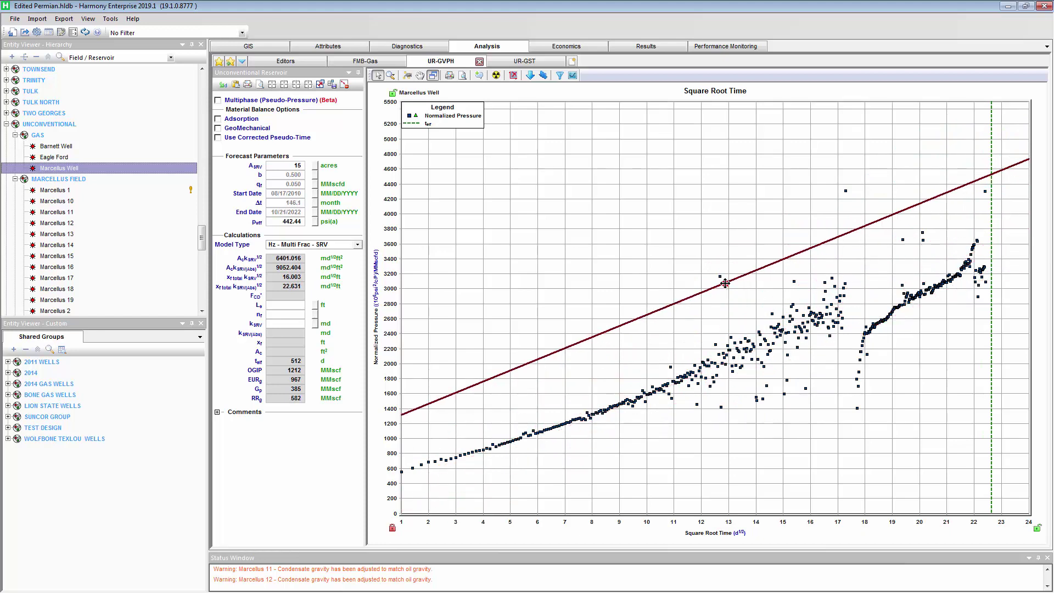
Step: Enlarge and close the Marcellus Well data filter chart, then show its UR-GST plots
click(559, 76)
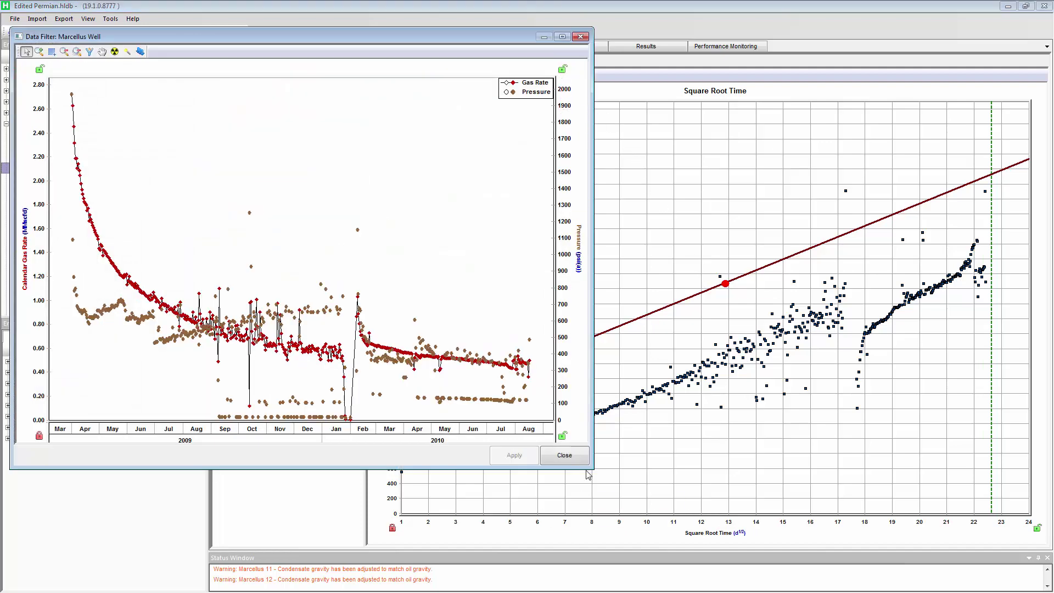
drag(596, 472, 670, 481)
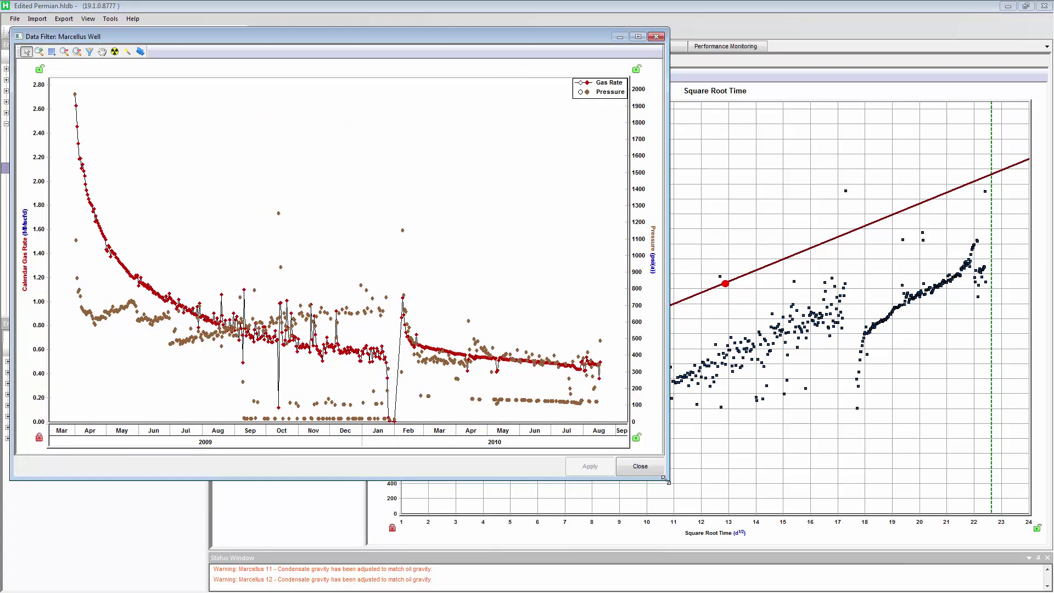
click(656, 36)
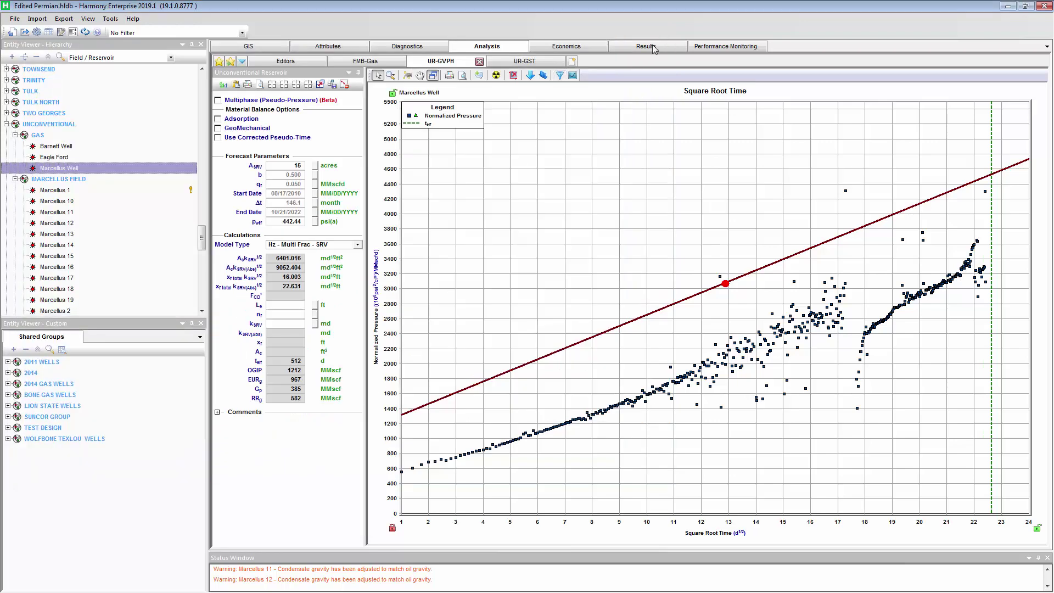
click(384, 63)
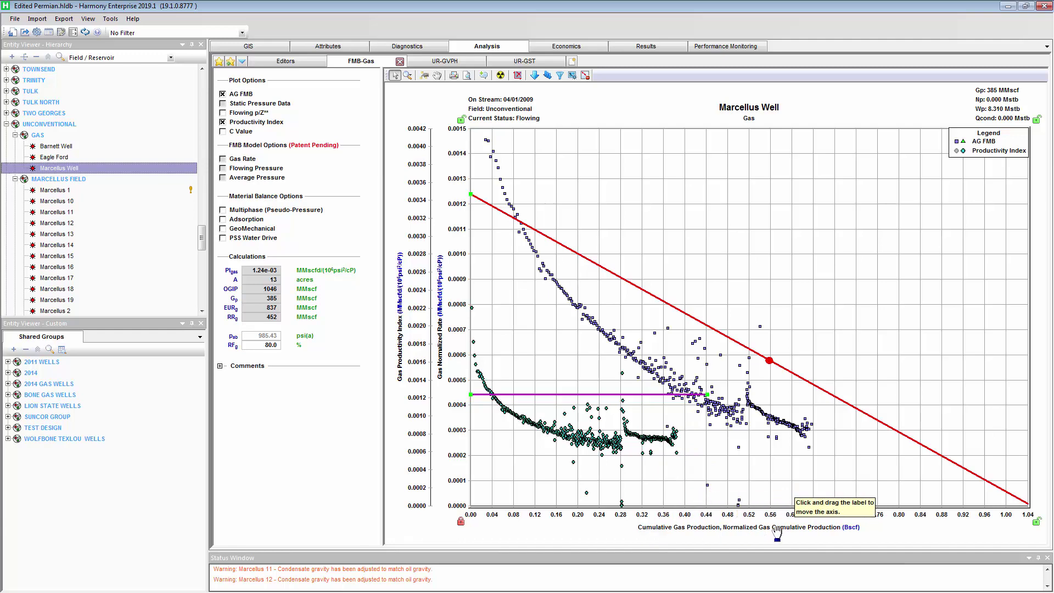
click(519, 61)
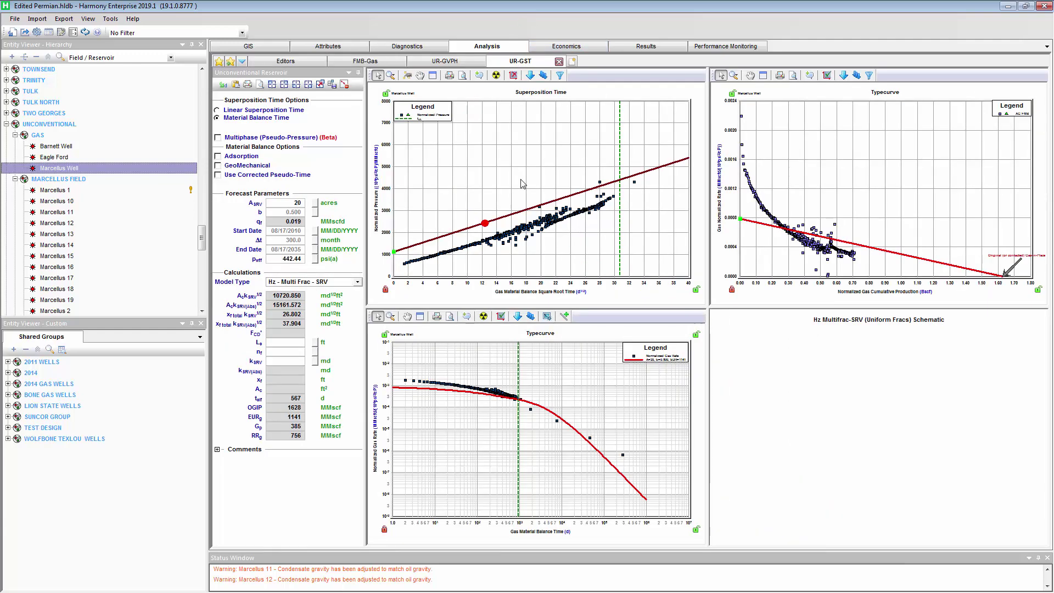
Step: Open the Marcellus Well UR-GVPH data filter and rescale its gas rate axis to 5.20
click(432, 77)
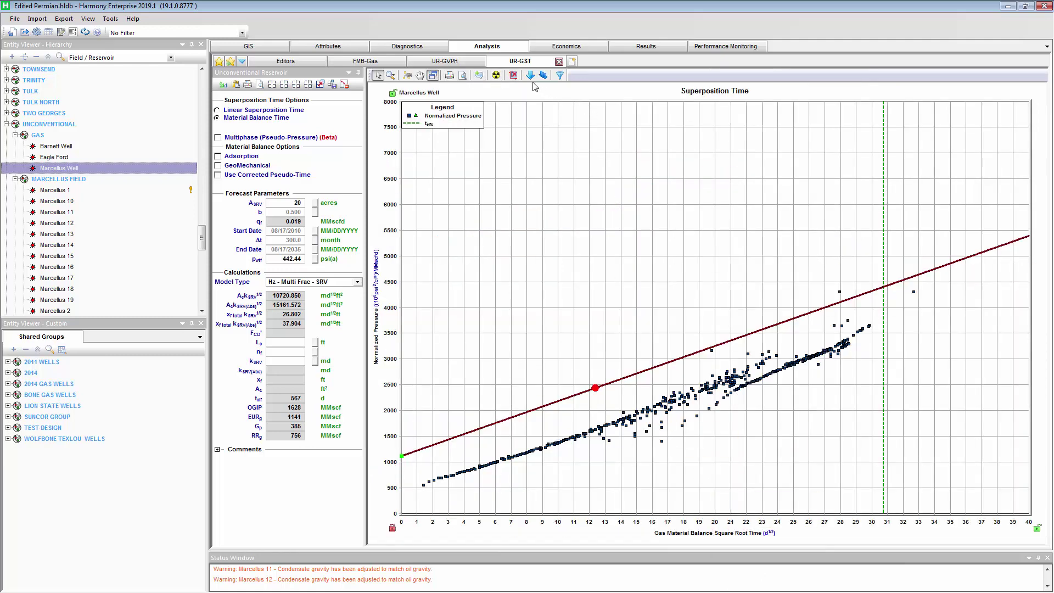
click(446, 63)
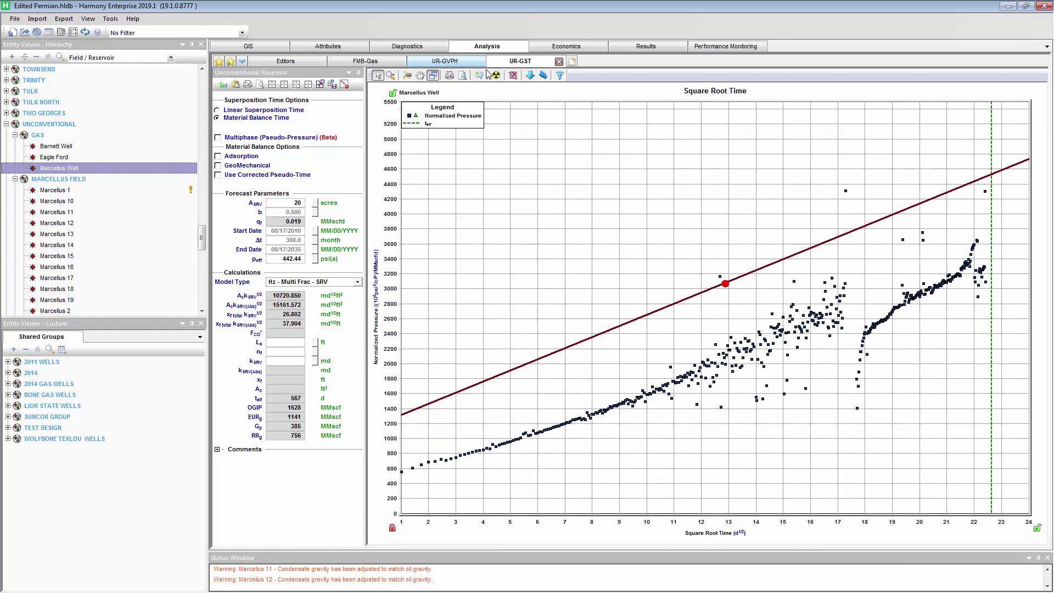
click(559, 76)
drag(31, 301, 28, 358)
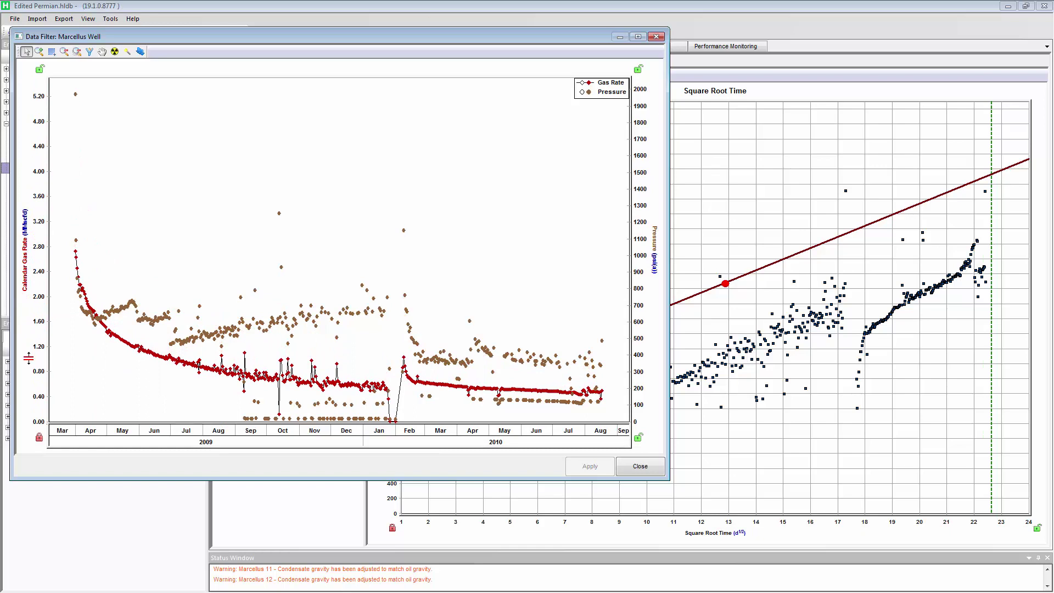
Step: Place a linked annotation at the 02/13/2010 point (587.22 psi(a), 0.707 MMscf/d)
click(140, 52)
drag(408, 356, 168, 389)
drag(283, 388, 235, 419)
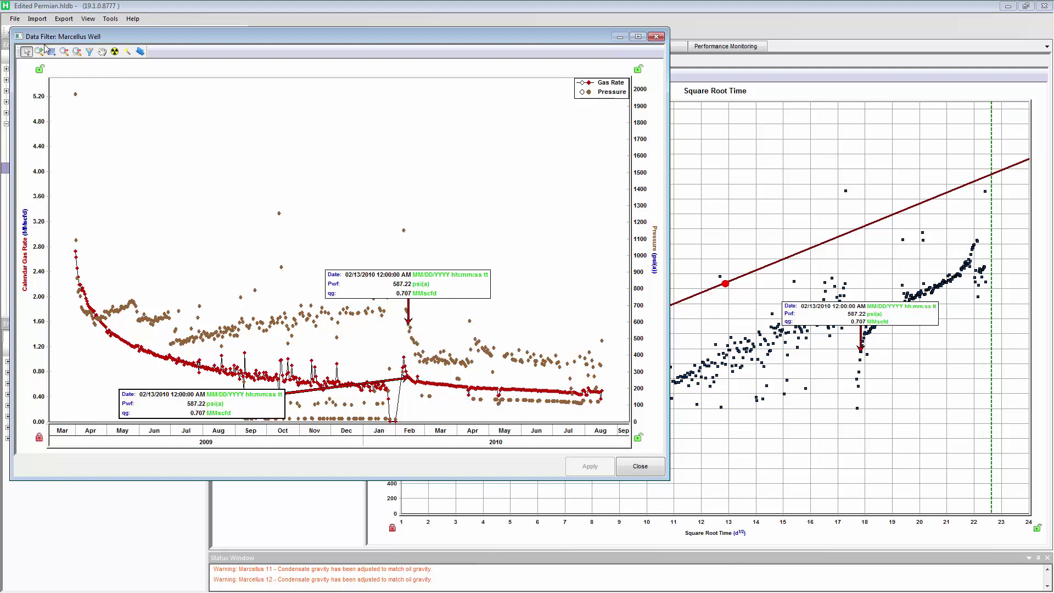
click(639, 466)
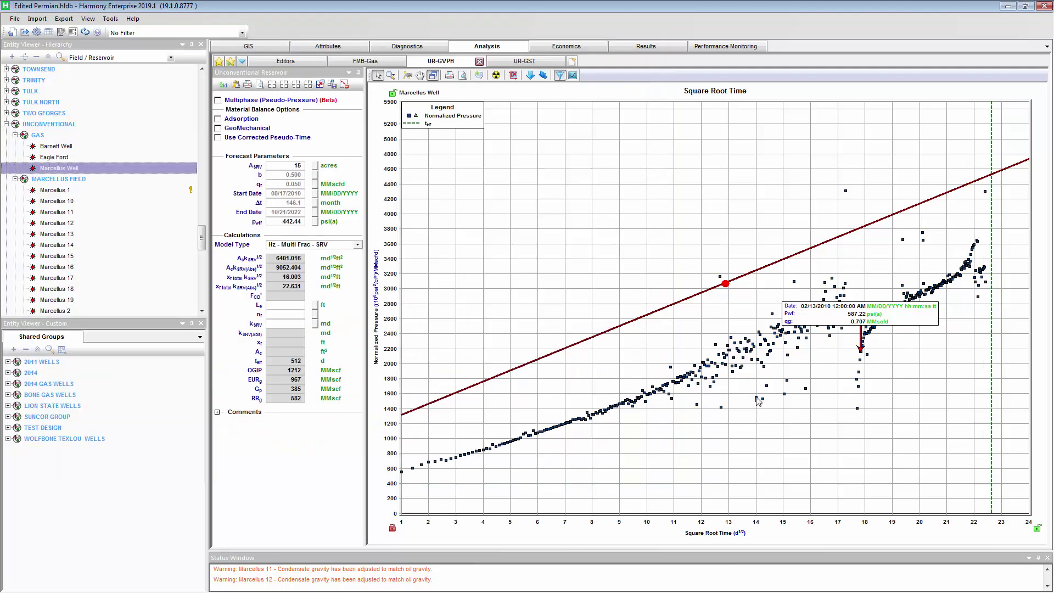
Step: Lower the annotation, refit the square-root-time line onto the trend, and move the FMB-Gas label down
drag(900, 318, 901, 426)
drag(725, 283, 751, 347)
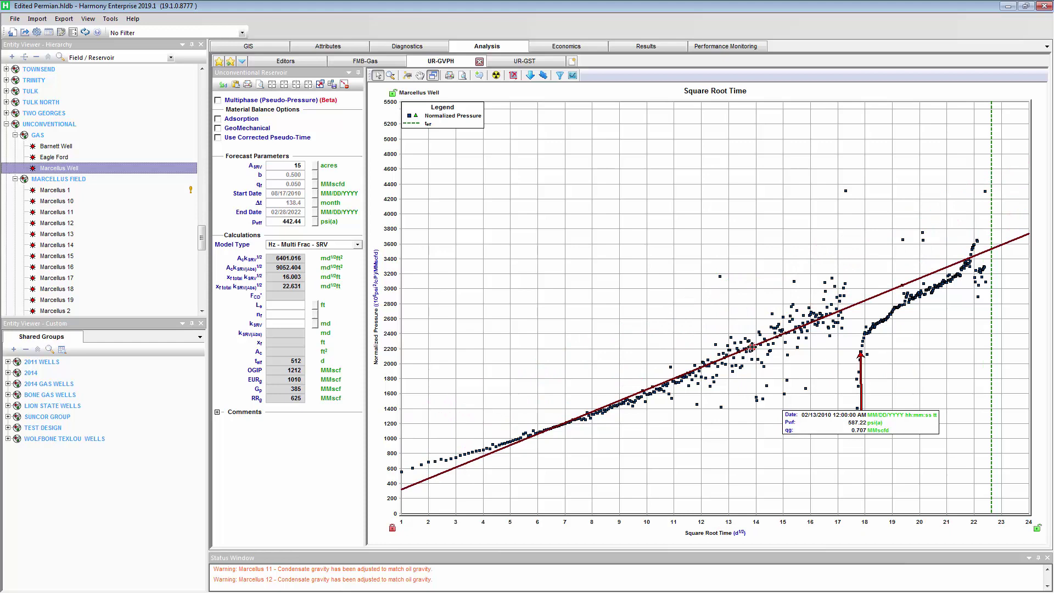
mouse_move(754, 363)
click(359, 62)
drag(658, 388, 762, 494)
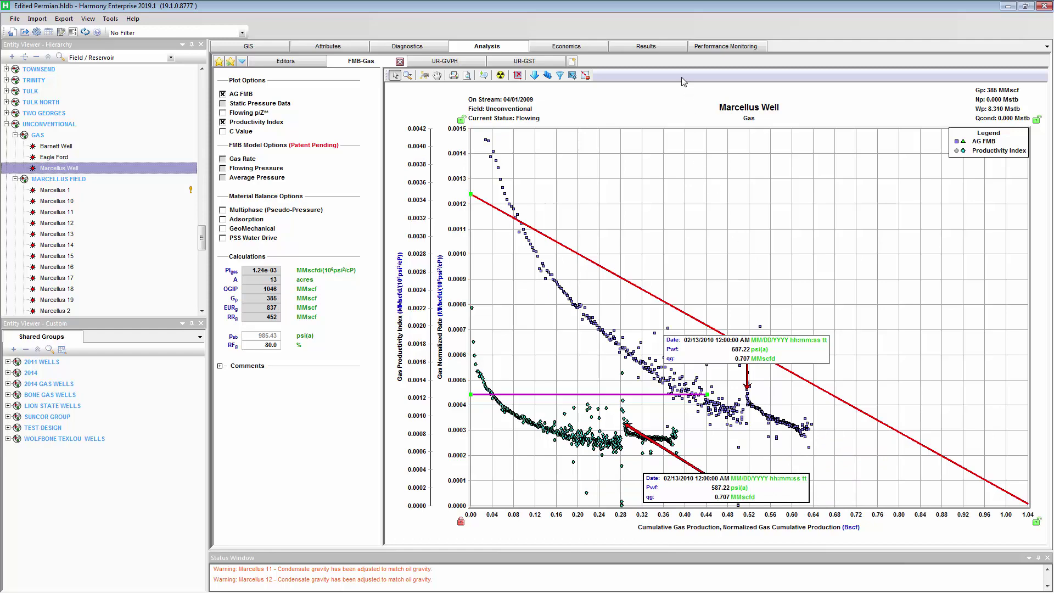
Step: Lower and rotate the UR-GST Superposition Time forecast line onto the Marcellus Well data trend
click(525, 61)
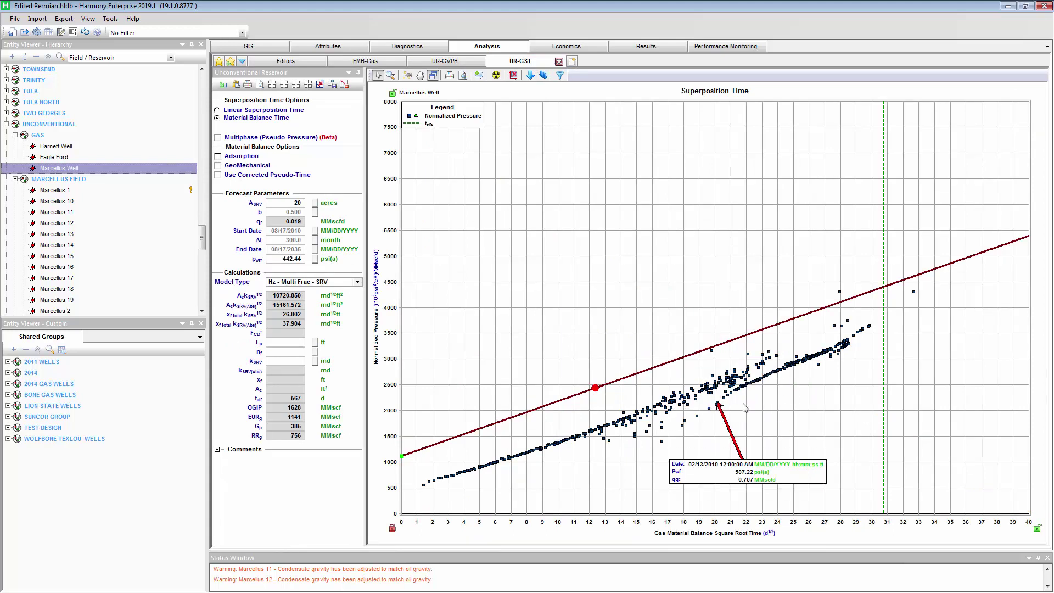
drag(595, 388, 425, 485)
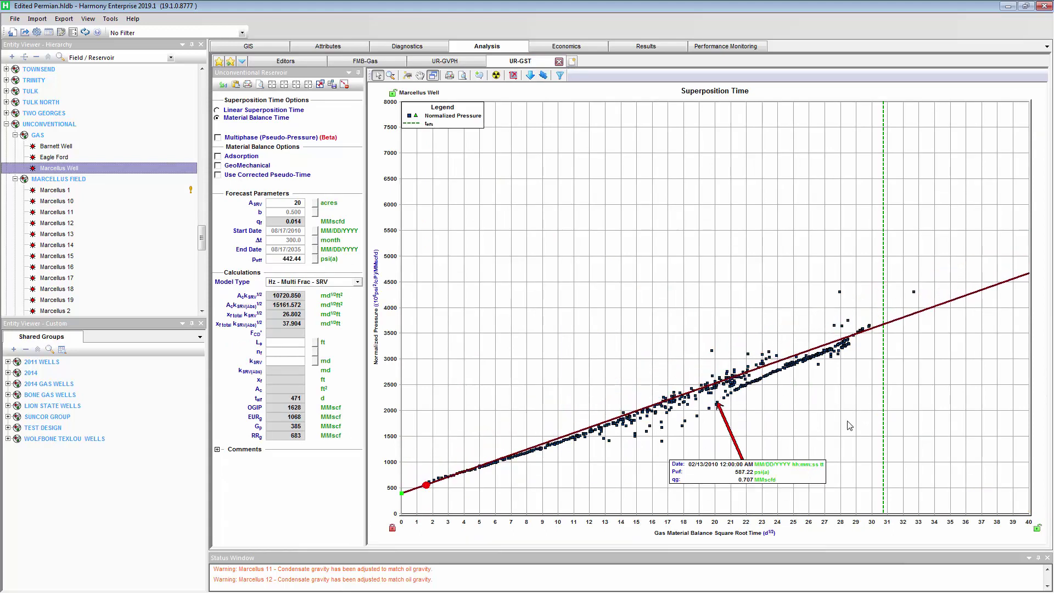
drag(936, 308, 937, 311)
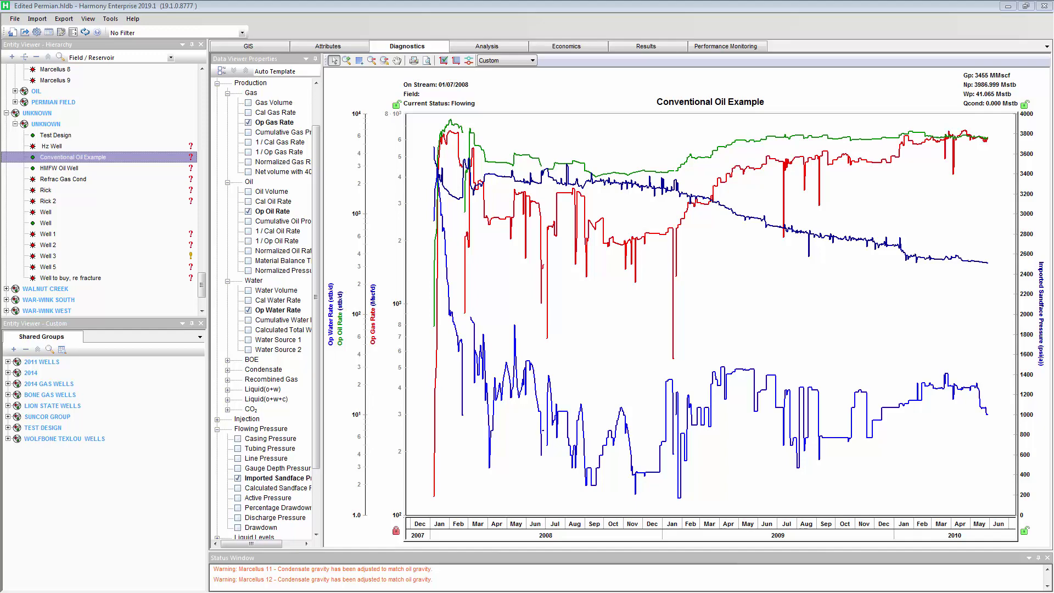
Step: Adjust the Conventional Oil Example FMB-Oil line and annotate the 04/27/2009 point (2989.36 psi(a), 5403.5 stb/d)
click(484, 46)
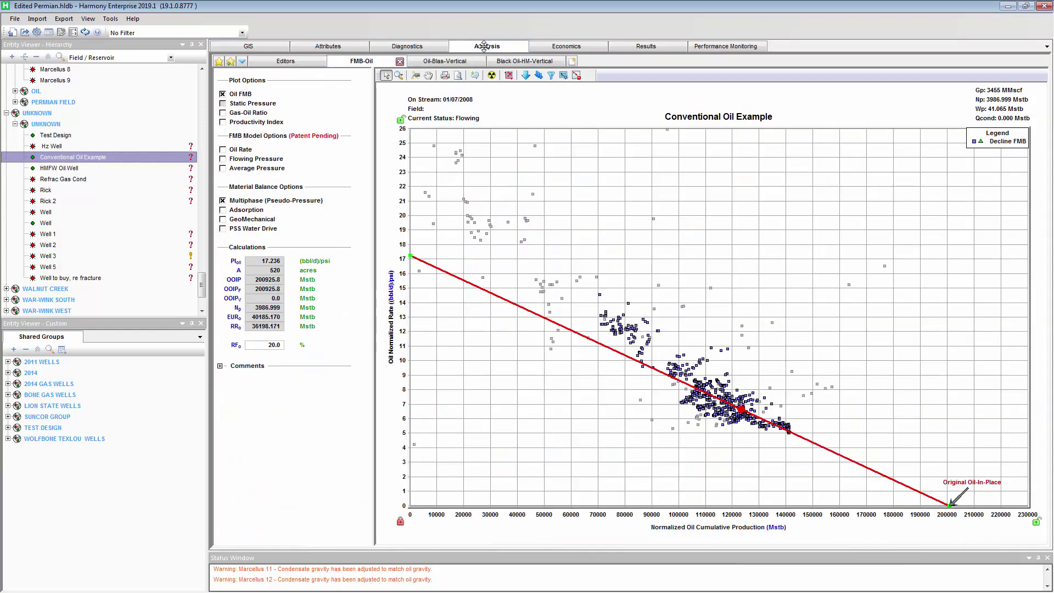
mouse_move(542, 321)
mouse_down()
mouse_move(536, 339)
mouse_move(543, 315)
mouse_up()
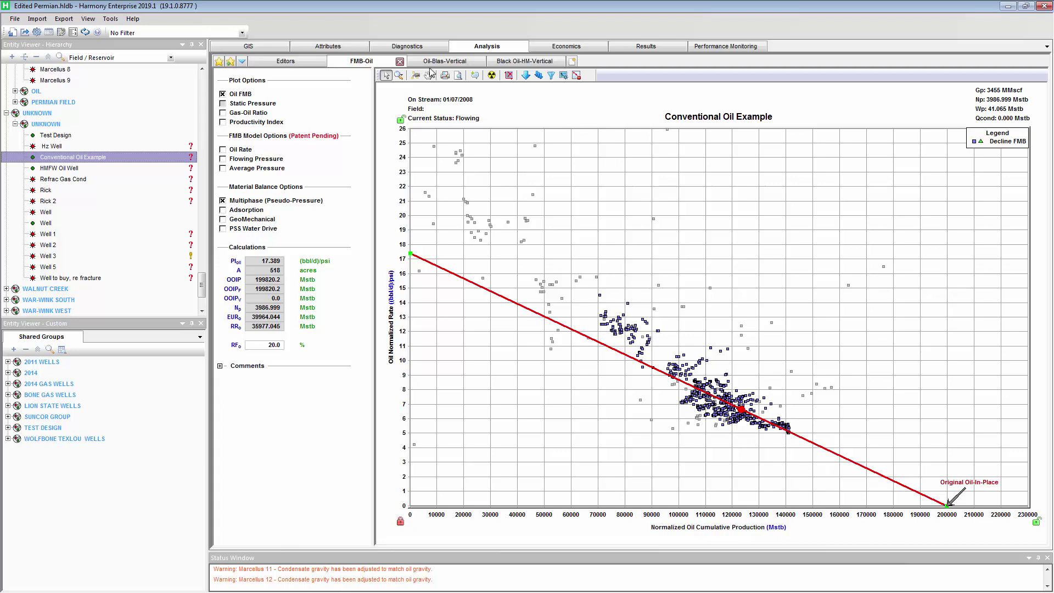
click(540, 76)
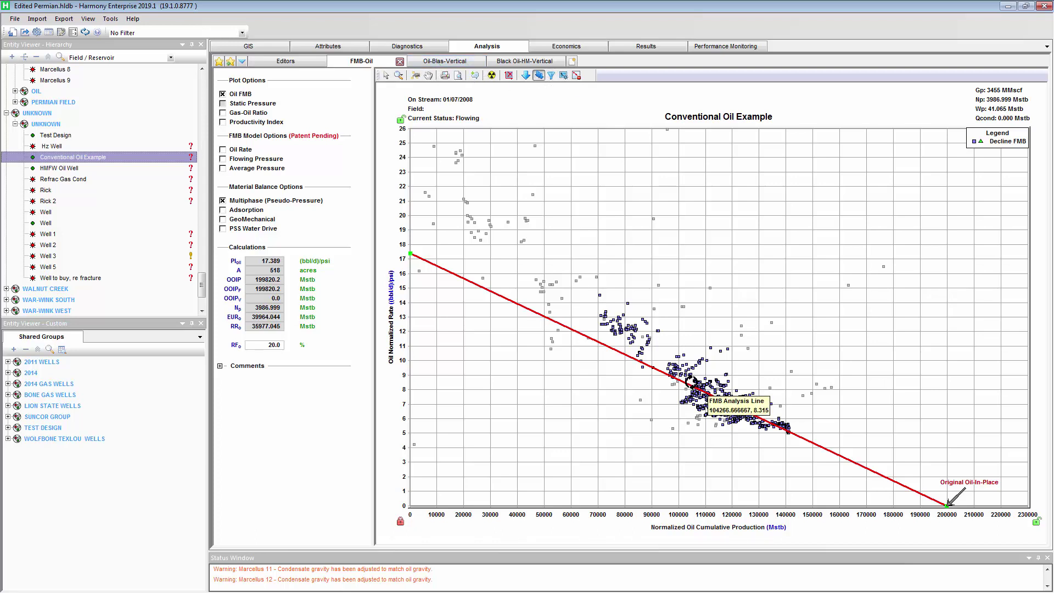
click(696, 371)
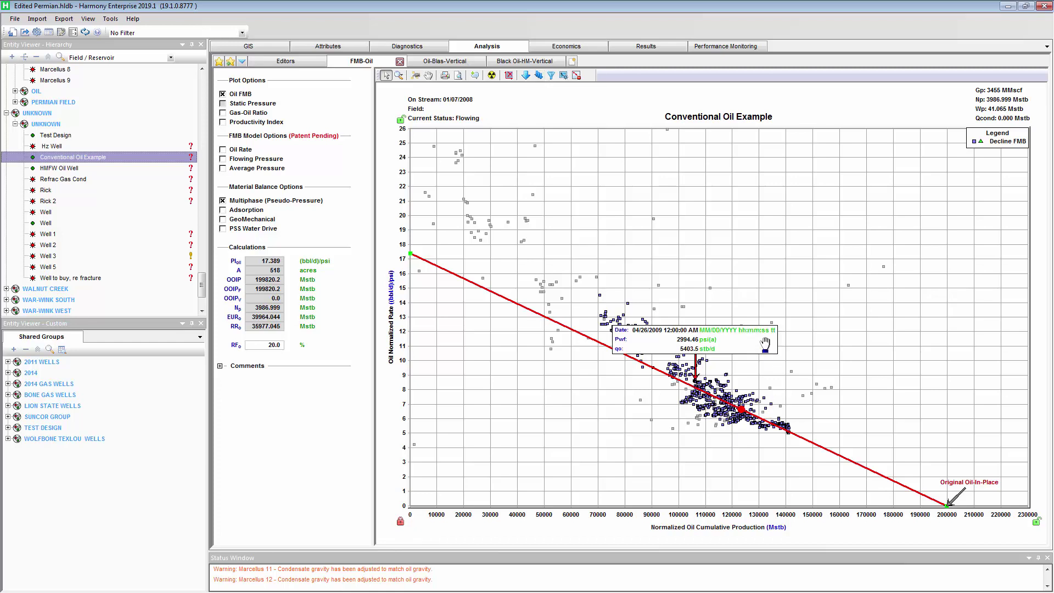
drag(763, 342, 757, 341)
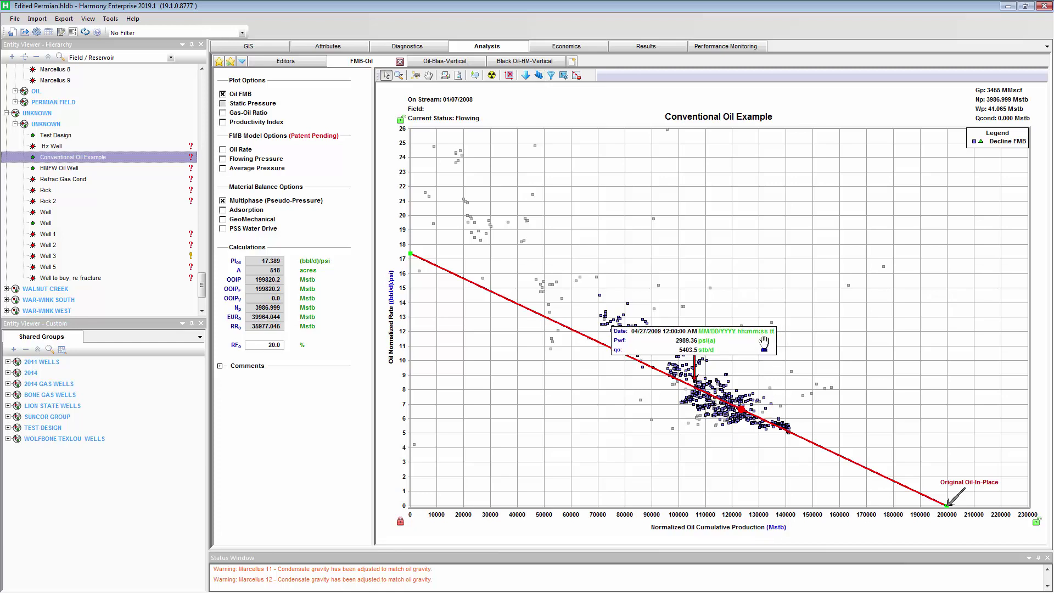
Step: Reposition the linked annotation box in the Data Filter chart and close it
click(551, 77)
drag(400, 339, 398, 340)
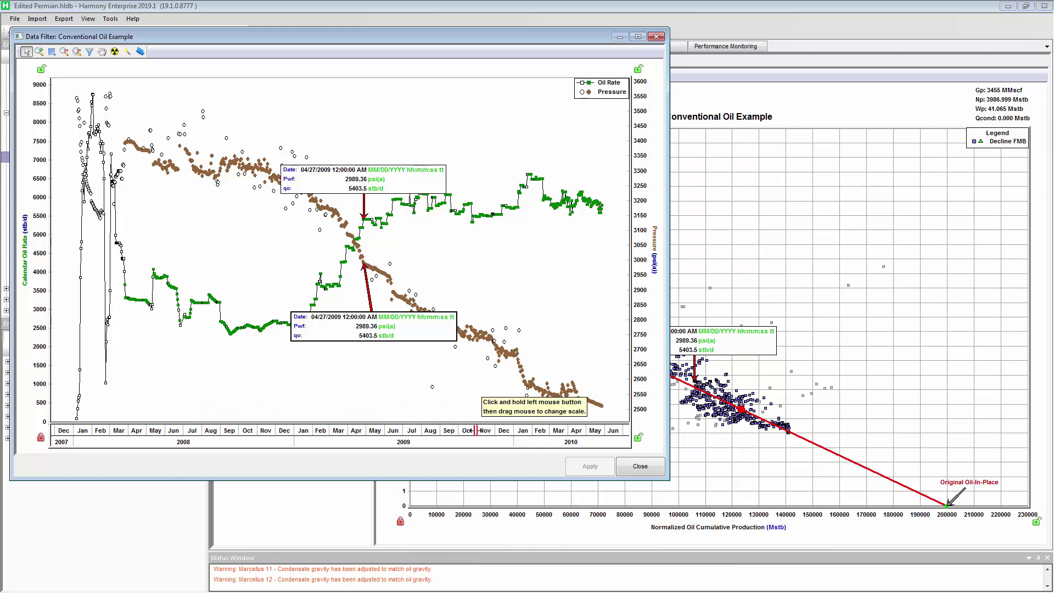
click(640, 466)
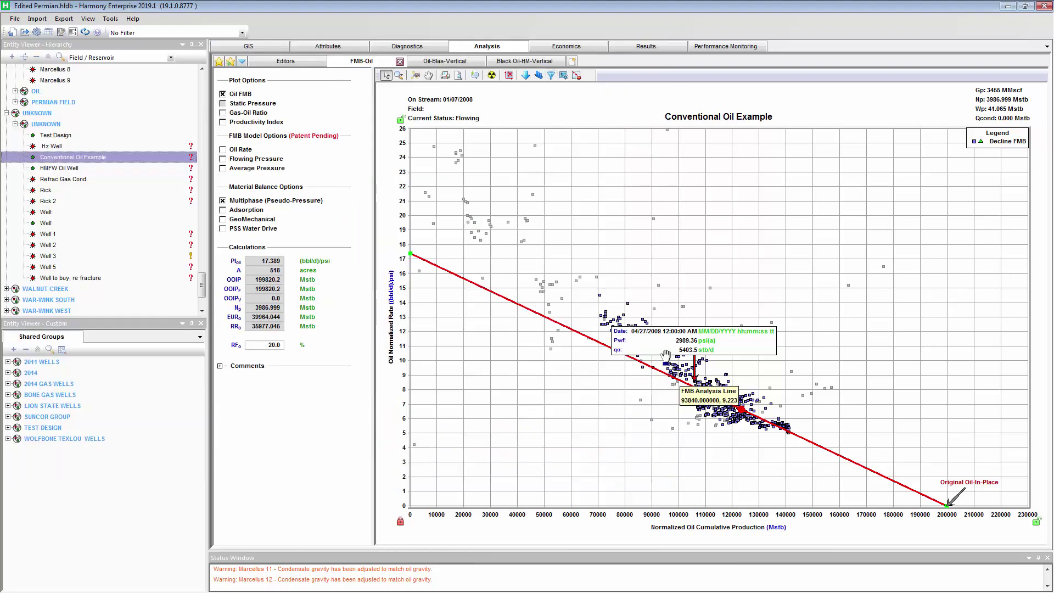
Step: Move the lower annotation down in the Oil-Bias-Vertical data filter, then load the HMFW Oil Well analysis
click(454, 60)
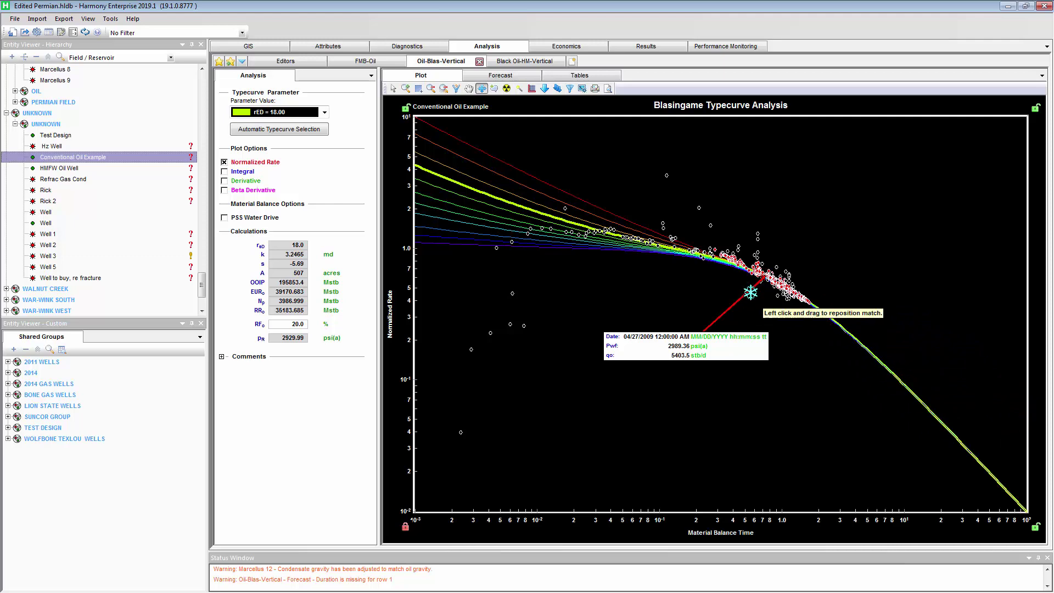
click(570, 90)
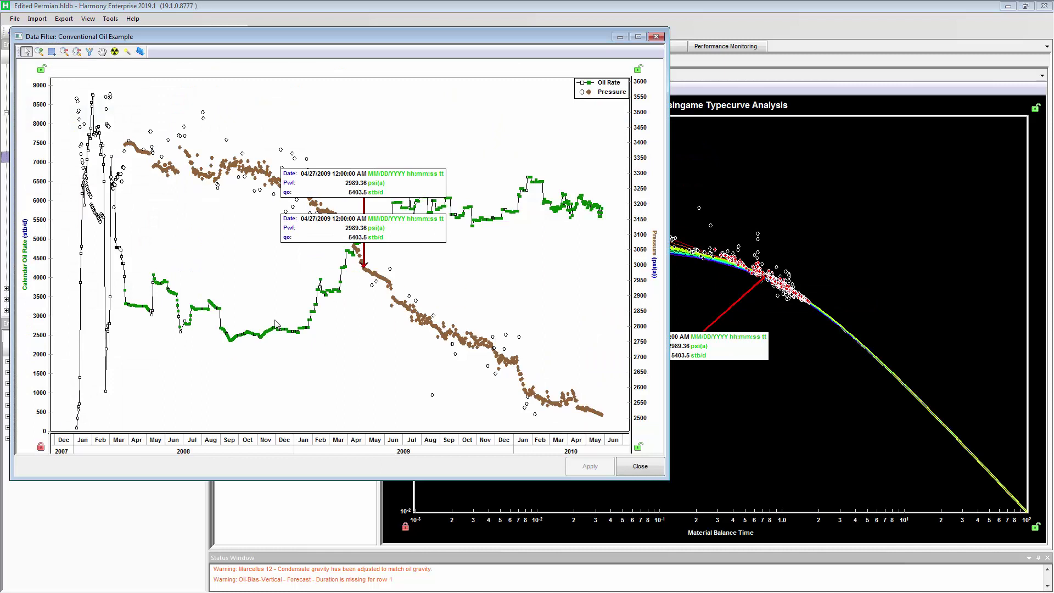
drag(398, 234, 381, 345)
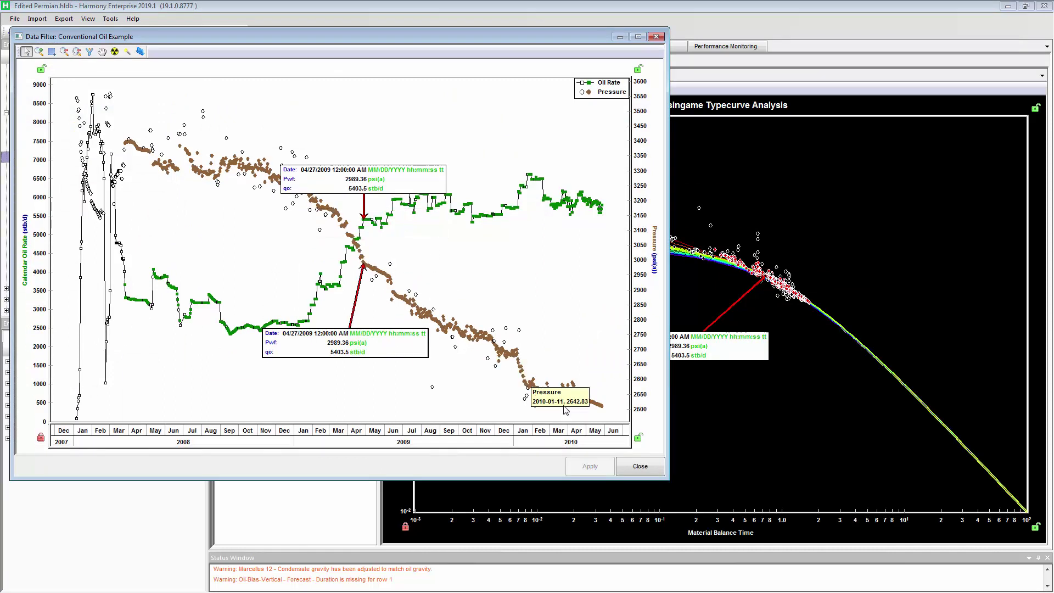
click(641, 466)
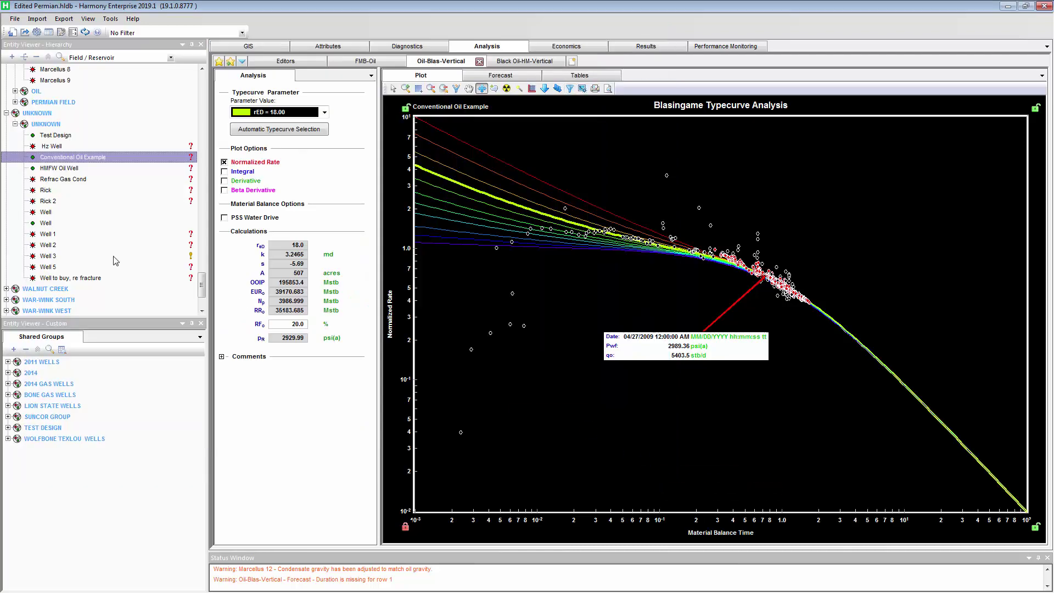
click(63, 168)
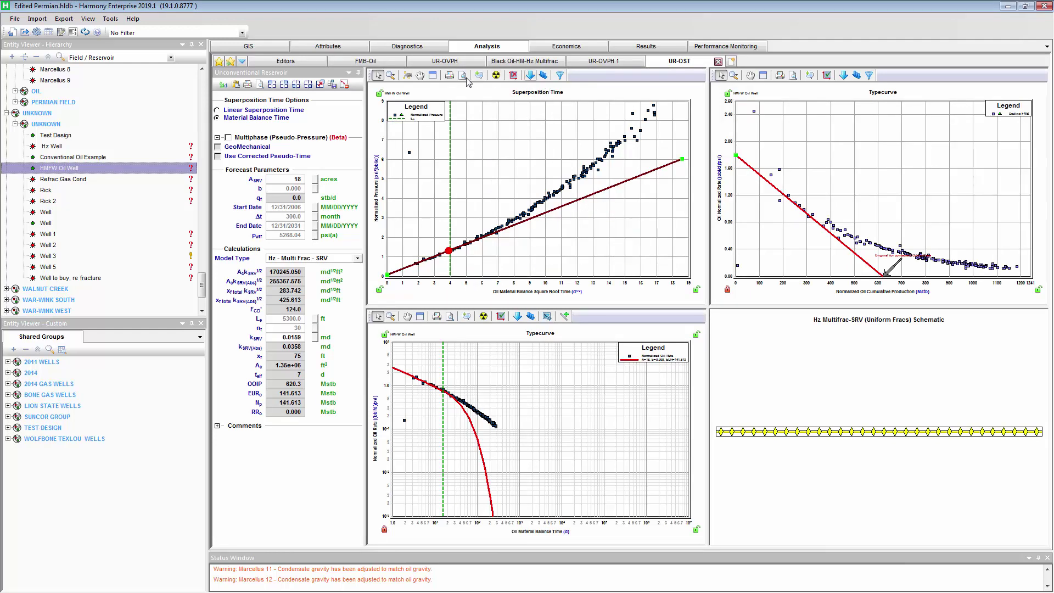
Step: Nudge the t_elf line right on Superposition Time and add a linked annotation at the 07/26/2006 point
click(434, 76)
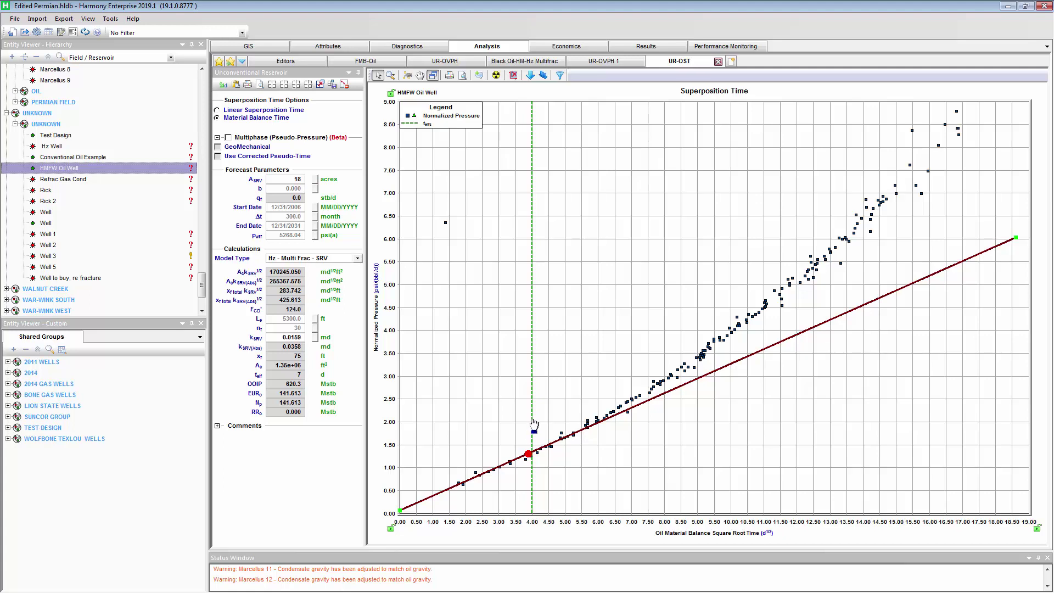
mouse_move(533, 424)
mouse_down()
mouse_move(650, 423)
mouse_move(537, 434)
mouse_up()
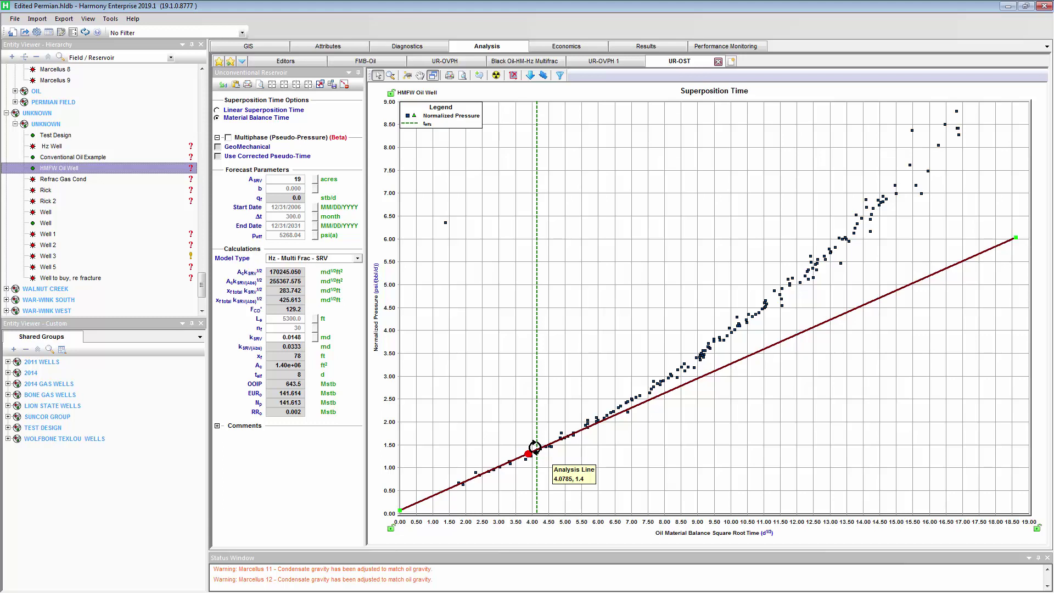
click(544, 77)
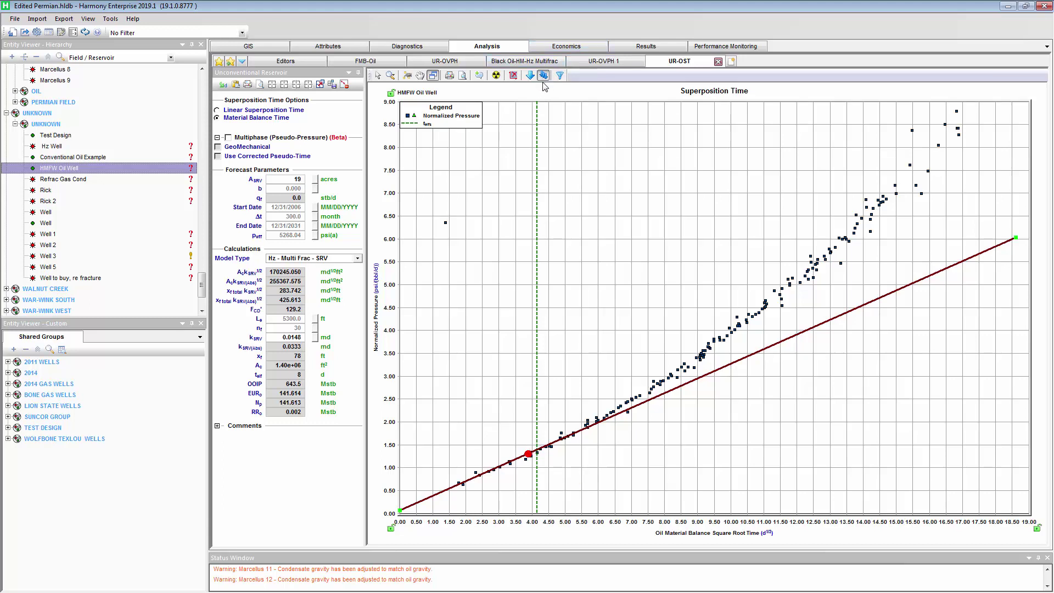
click(529, 442)
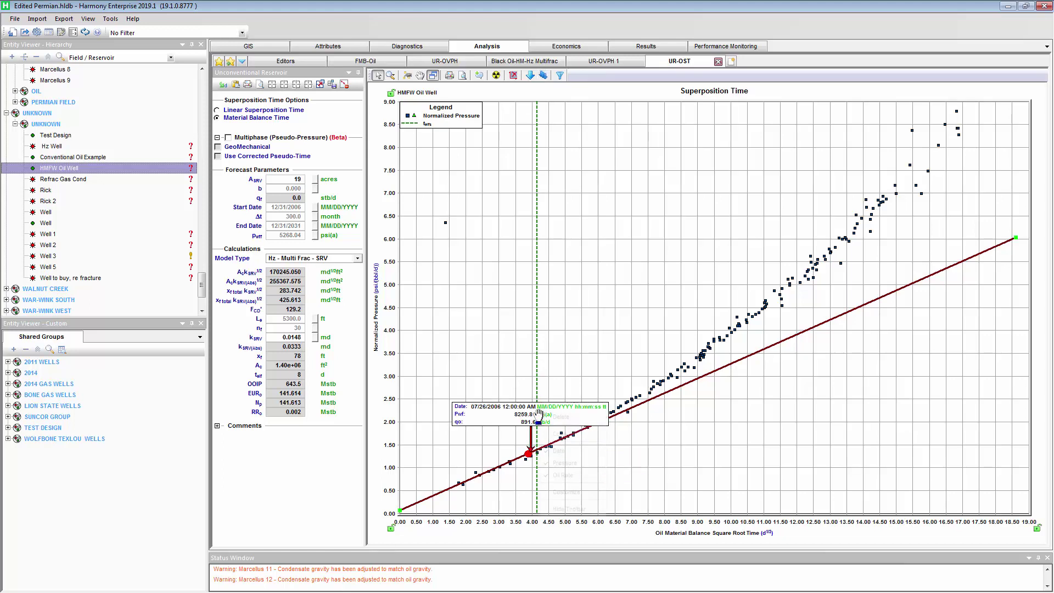
right_click(539, 412)
click(571, 492)
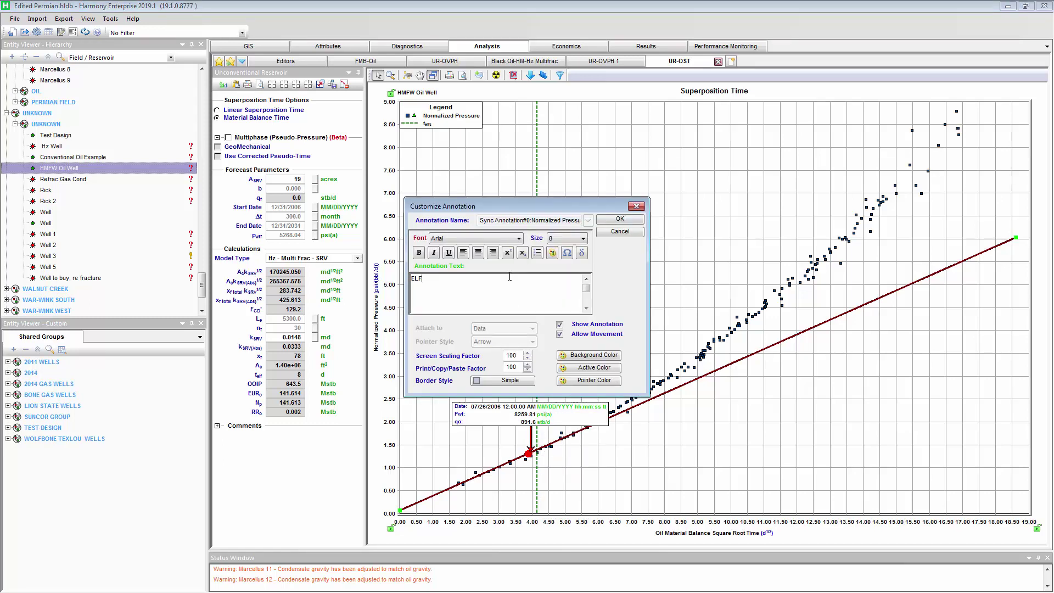
Step: Apply the ELF title, shift the callout up-left, and view it in the HMFW Oil Well data filter
click(620, 219)
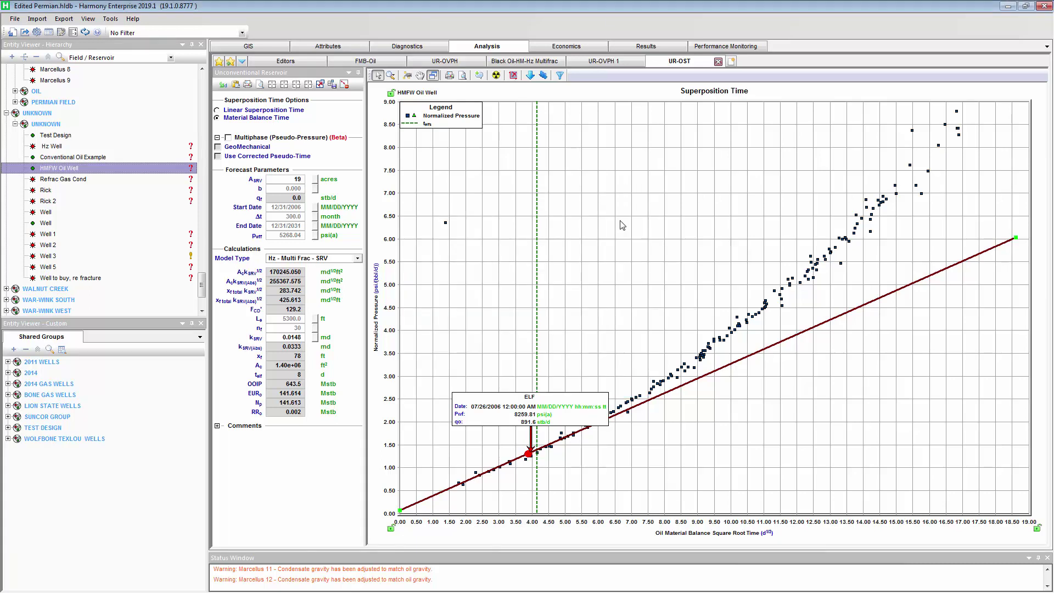
drag(567, 409, 516, 388)
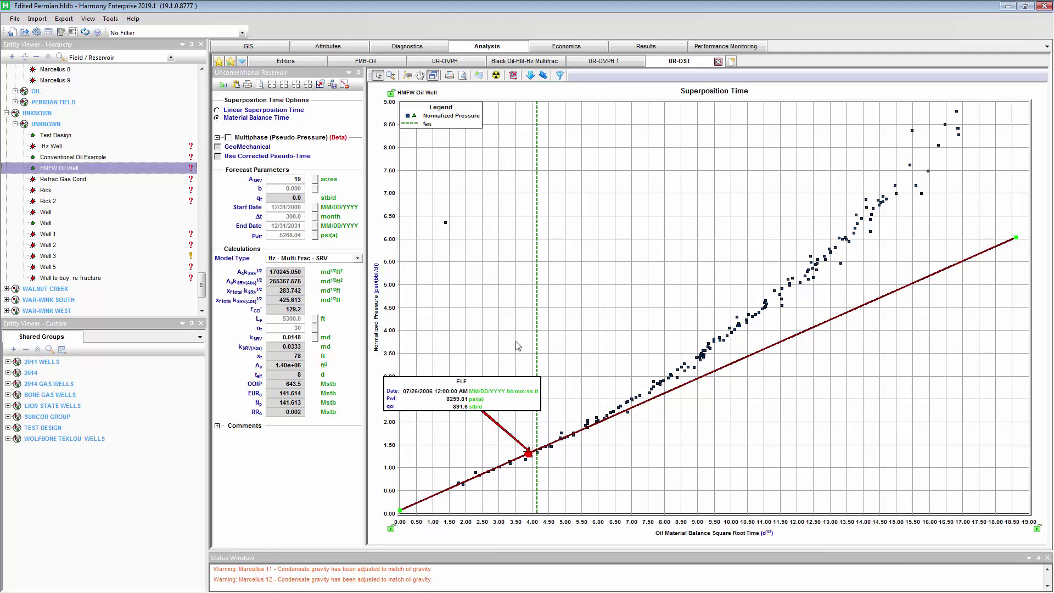
click(560, 76)
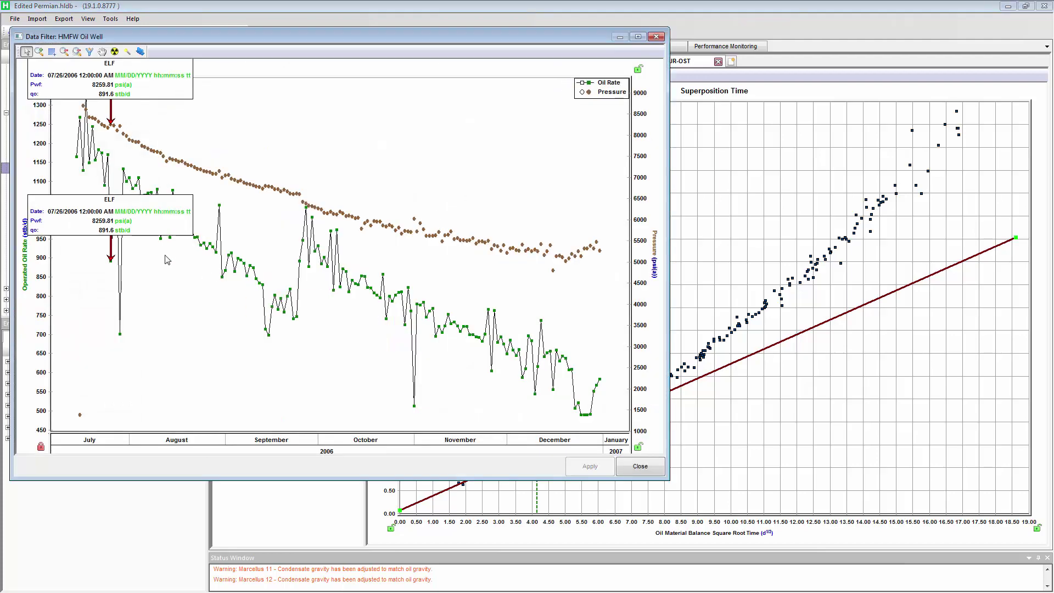